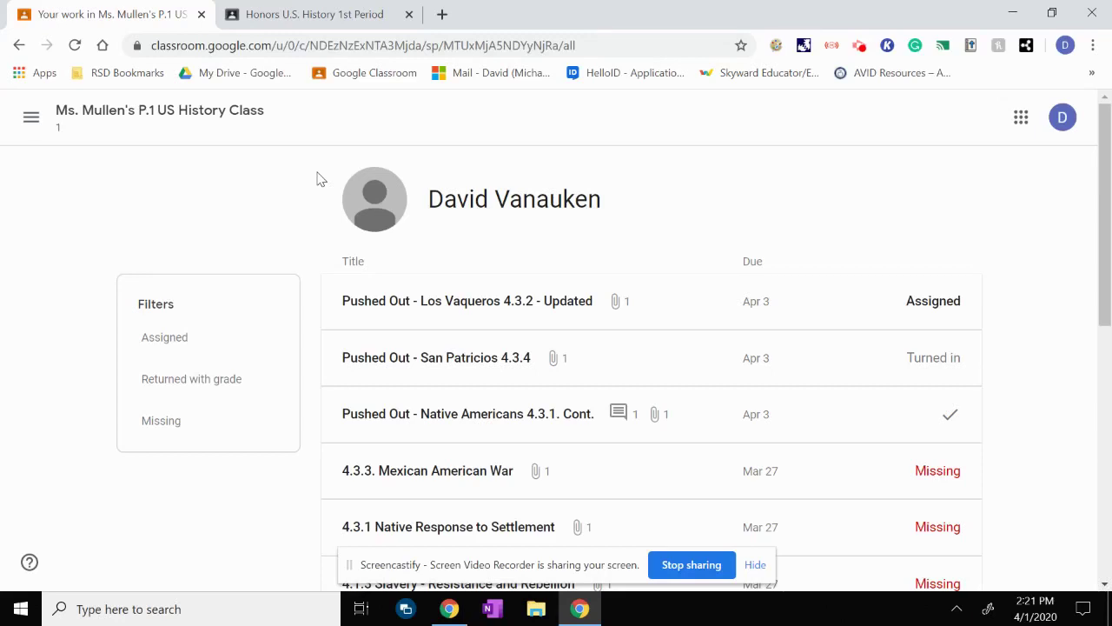
- Open the details of the 4.3.3. Mexican American War assignment from the student's work list, and again from the class's Classwork page
click(600, 489)
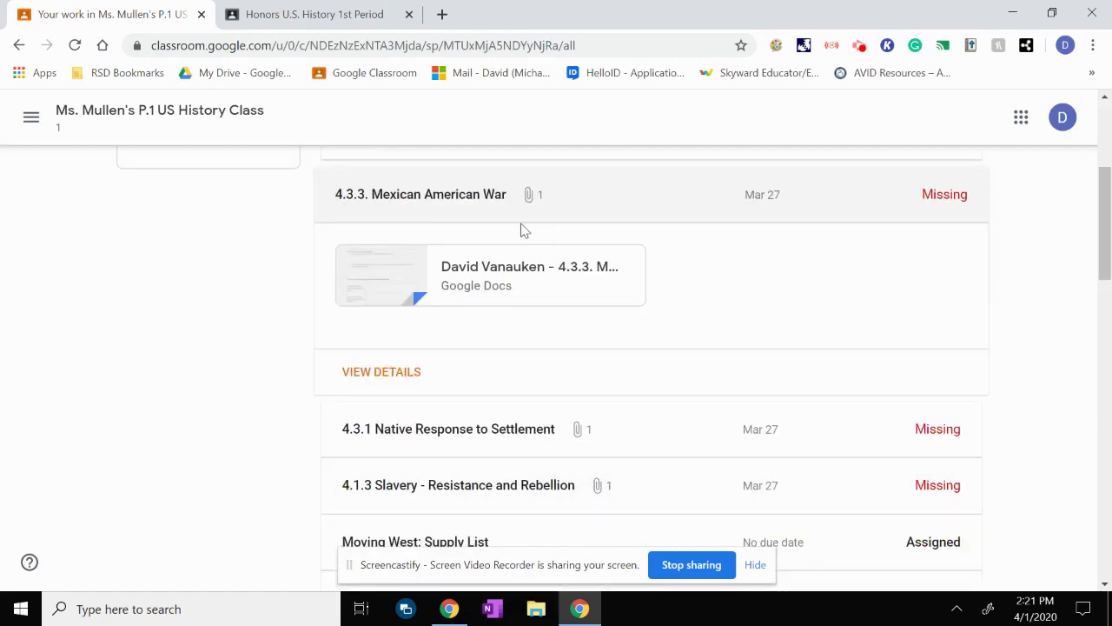
click(404, 377)
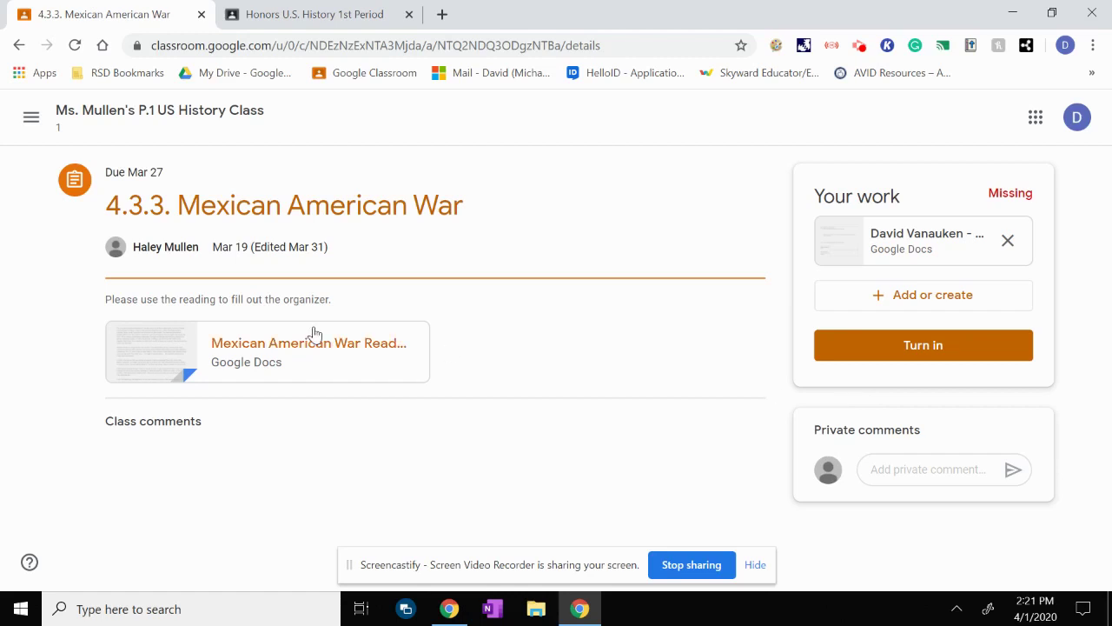
click(146, 113)
click(547, 120)
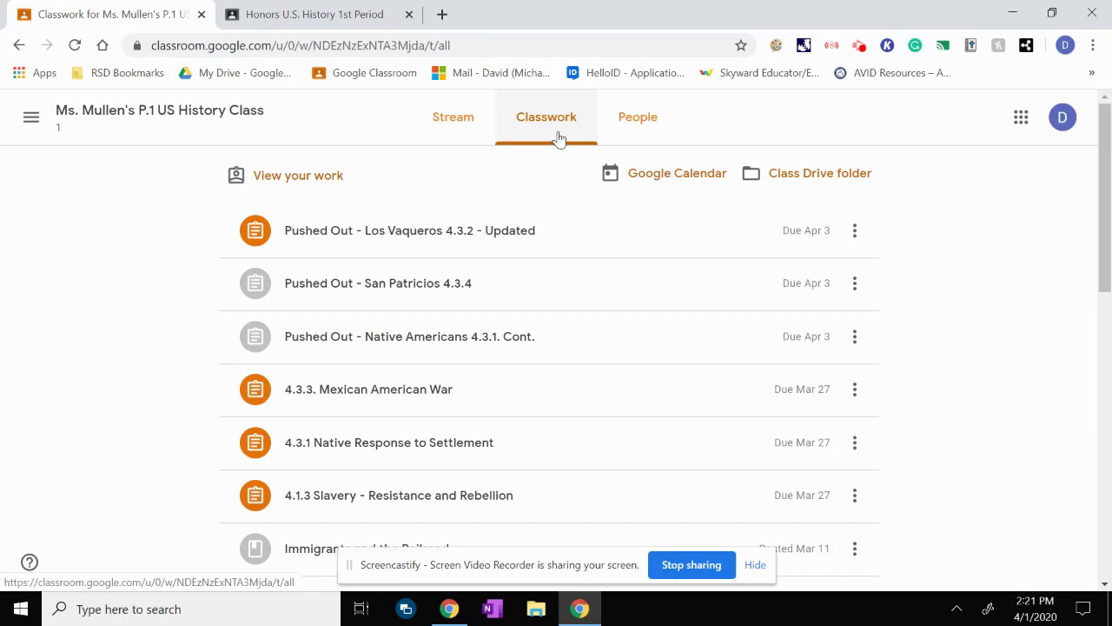
click(487, 388)
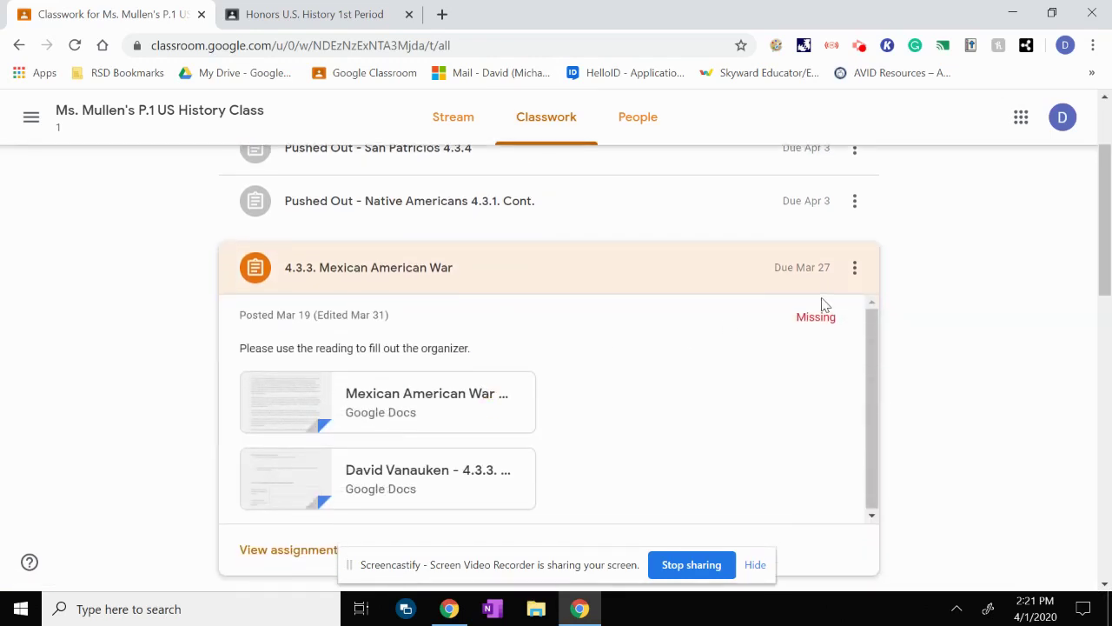
click(278, 547)
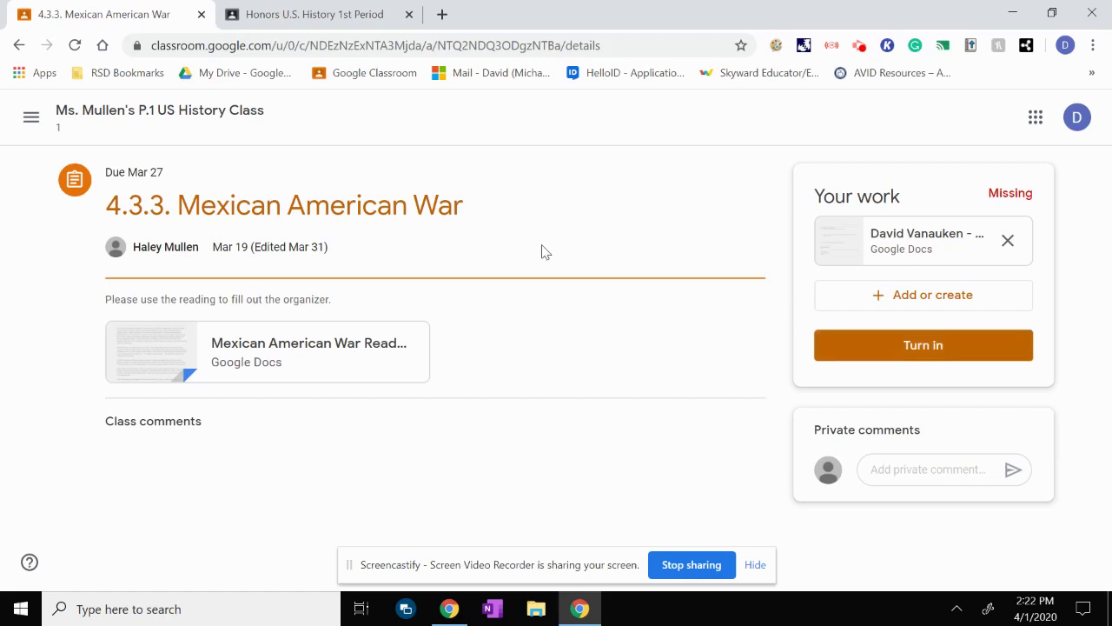
- Open the Mexican American War Reading attached to the assignment and look over its opening paragraphs
click(242, 336)
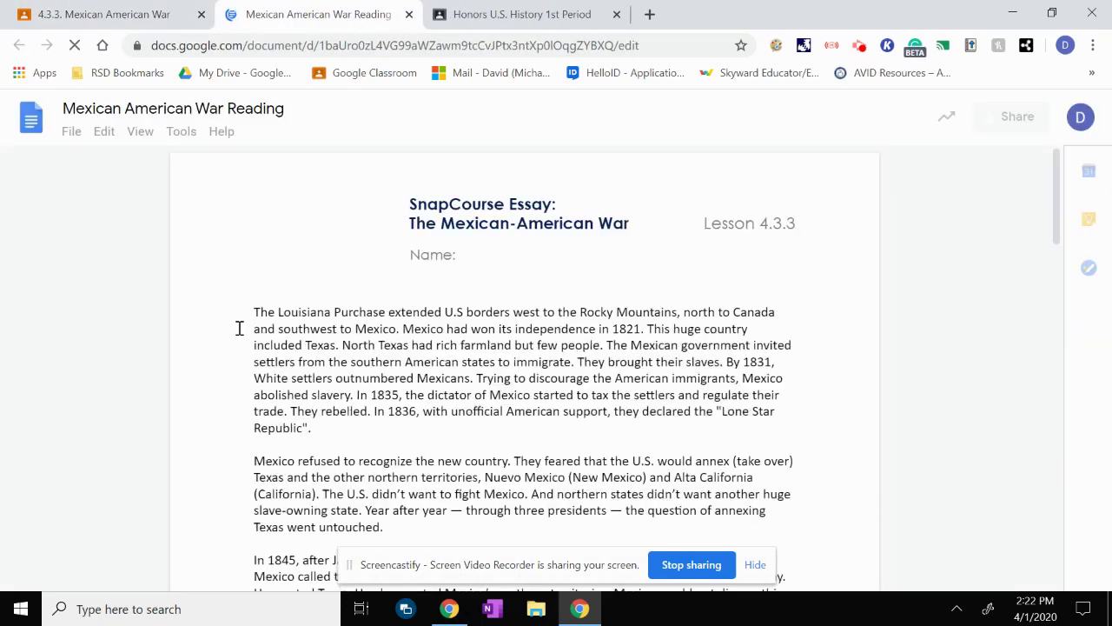
key(ctrl+shift+Tab)
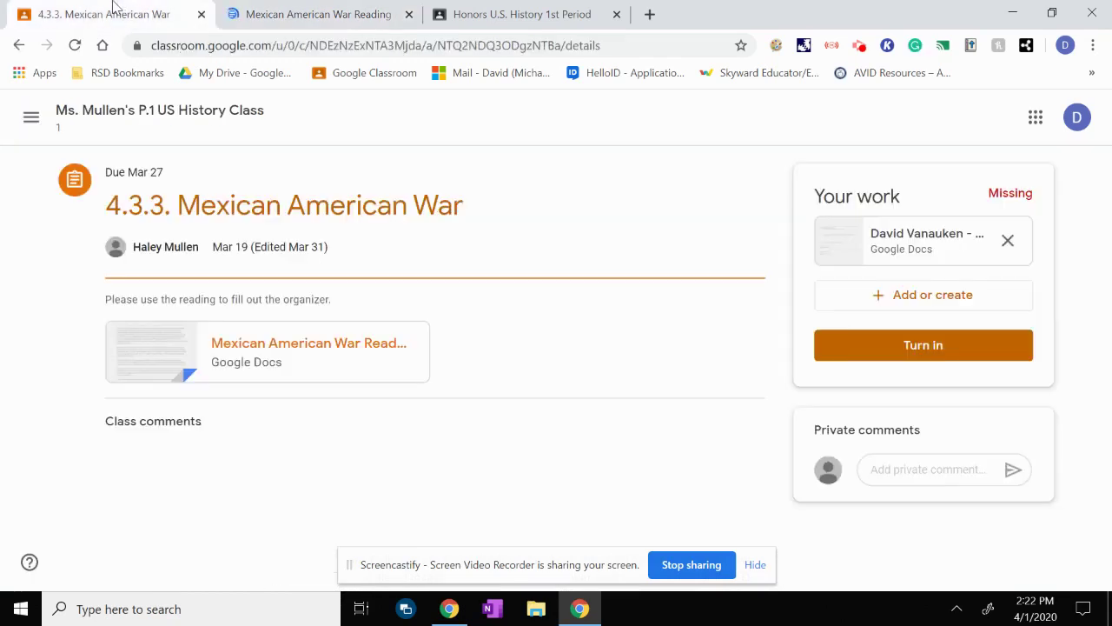
click(233, 14)
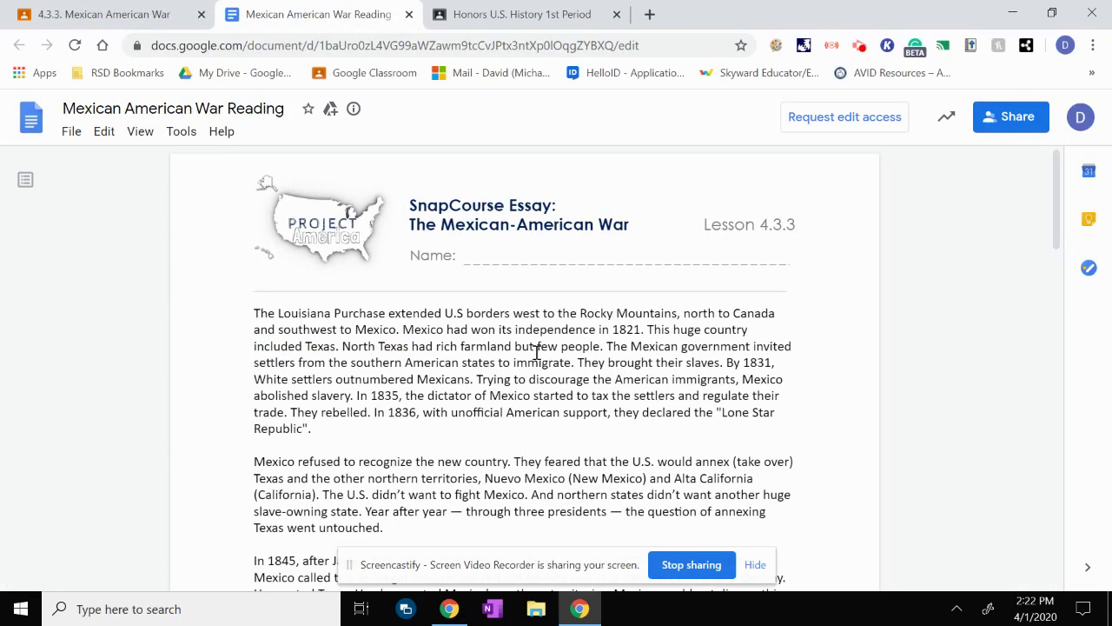
double_click(442, 344)
click(549, 405)
- Open the student's 4.3.3. Mexican American War Organizer from the assignment page and enter "Answer" under Part 1, question 1
click(153, 12)
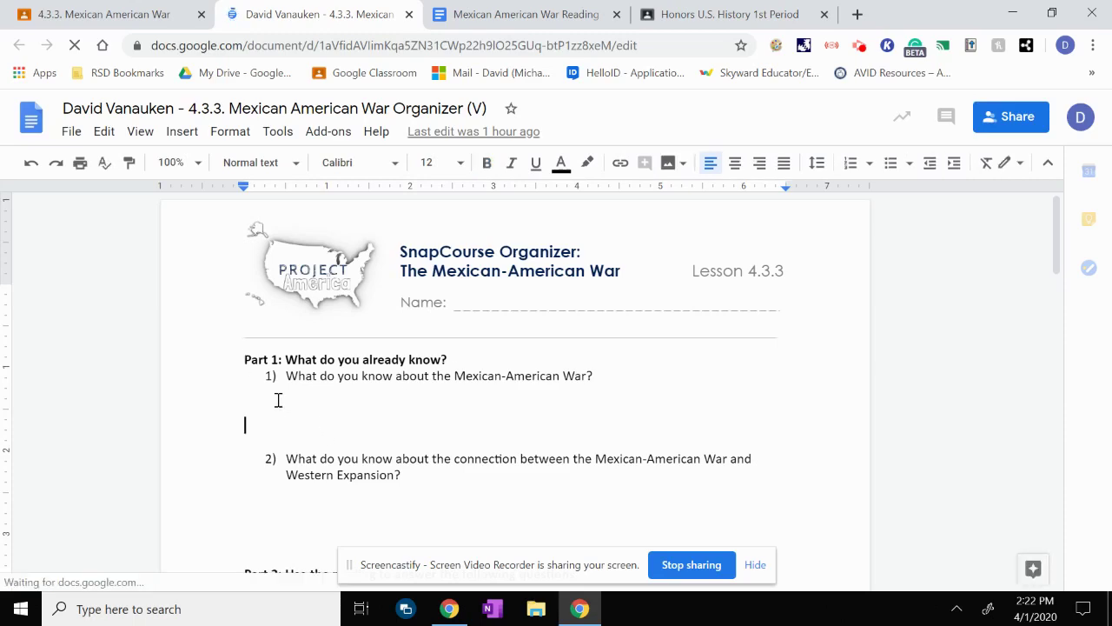
click(524, 12)
click(364, 14)
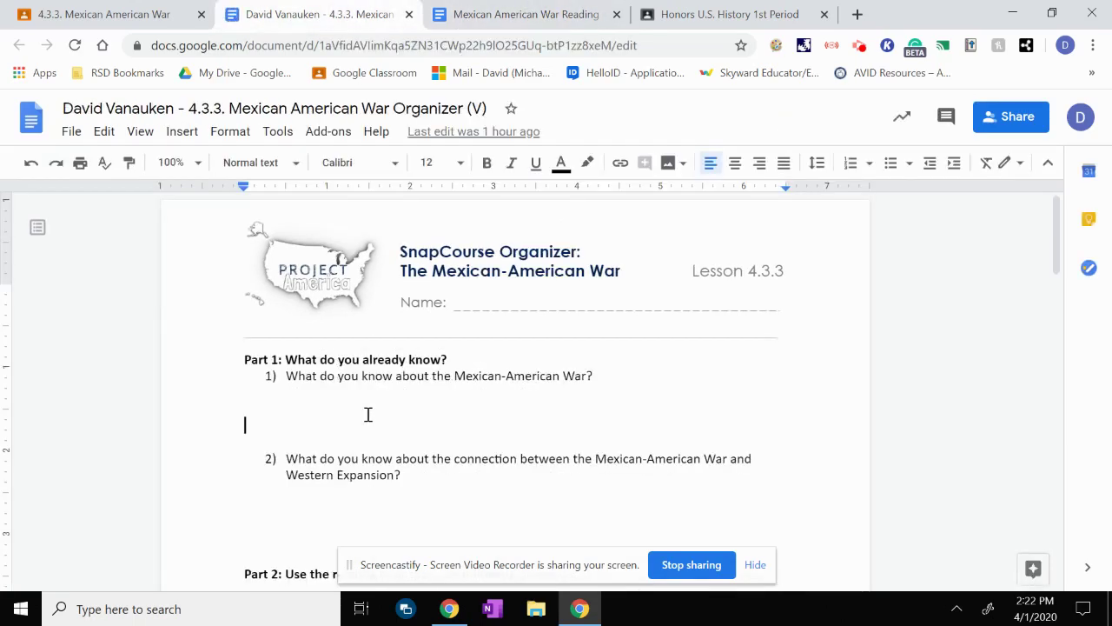
text(Answer)
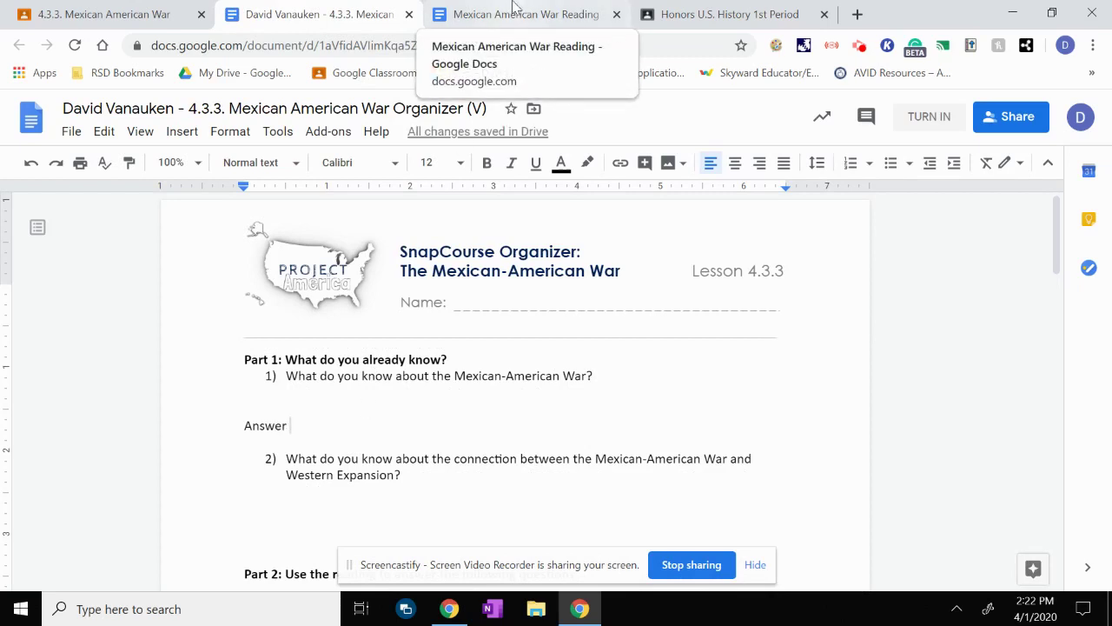
- Look through the organizer and compare it with the open reading, assignment page and Honors U.S. History class page
scroll(464, 310, down, 10)
scroll(466, 310, up, 10)
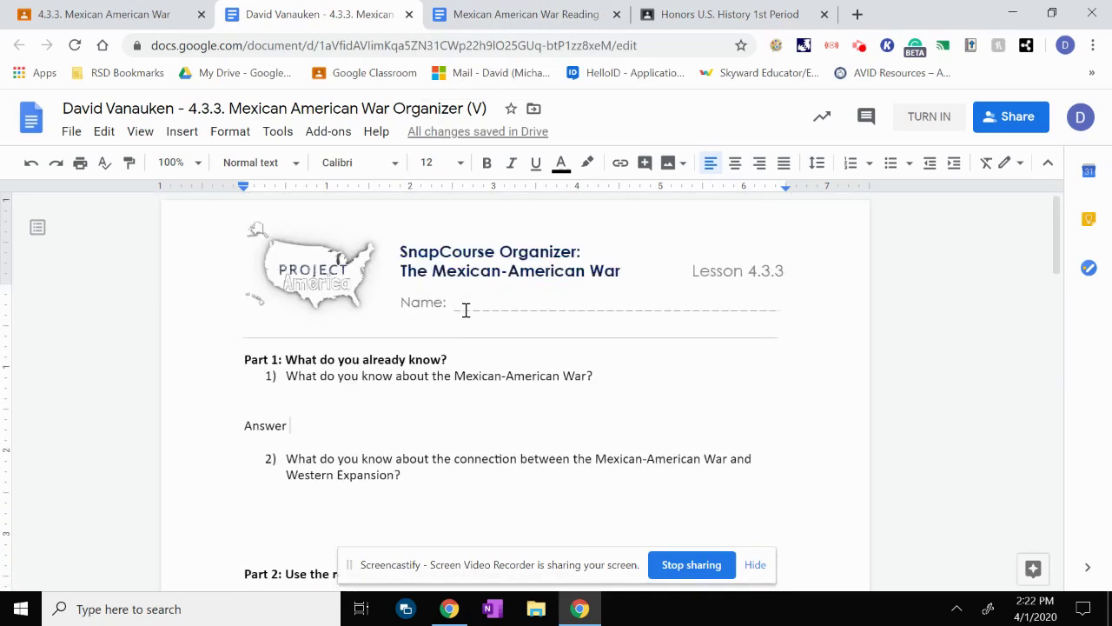
click(709, 8)
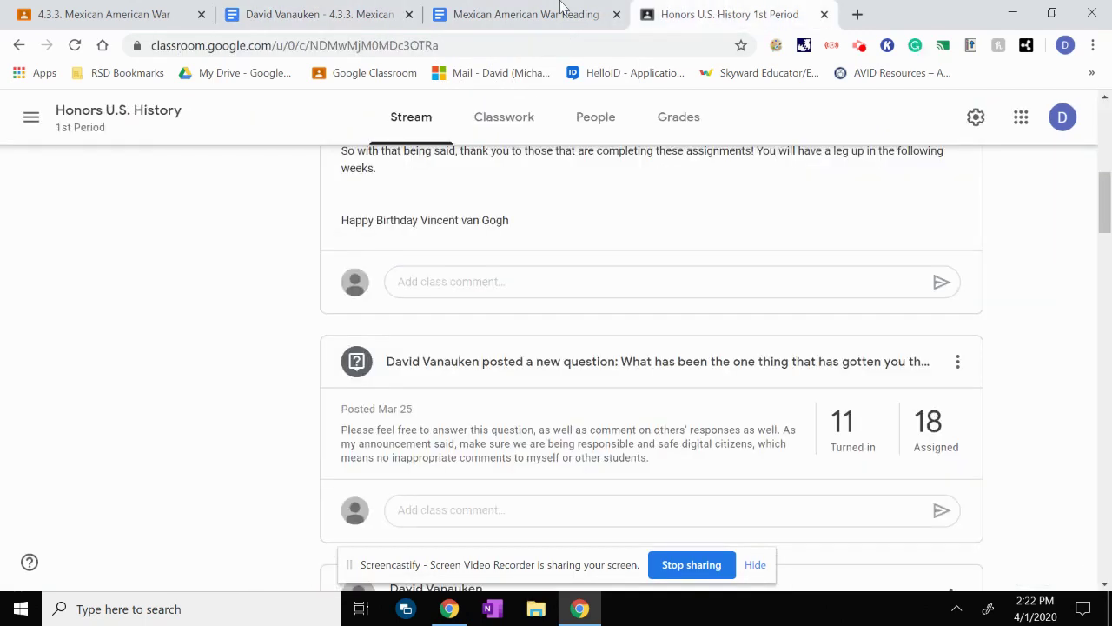
click(366, 8)
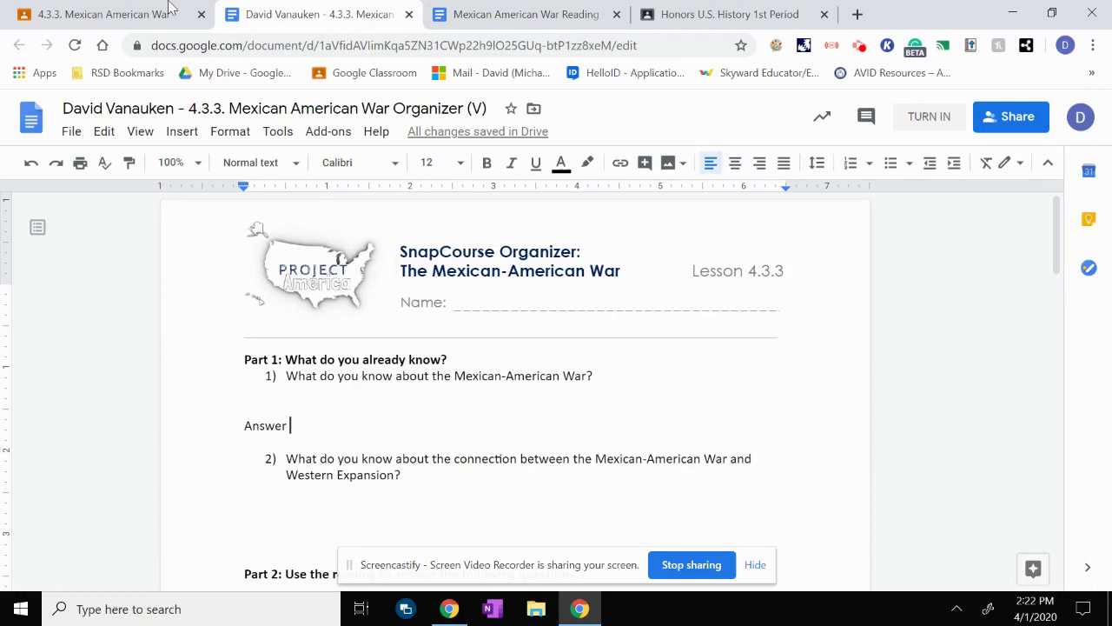
click(128, 9)
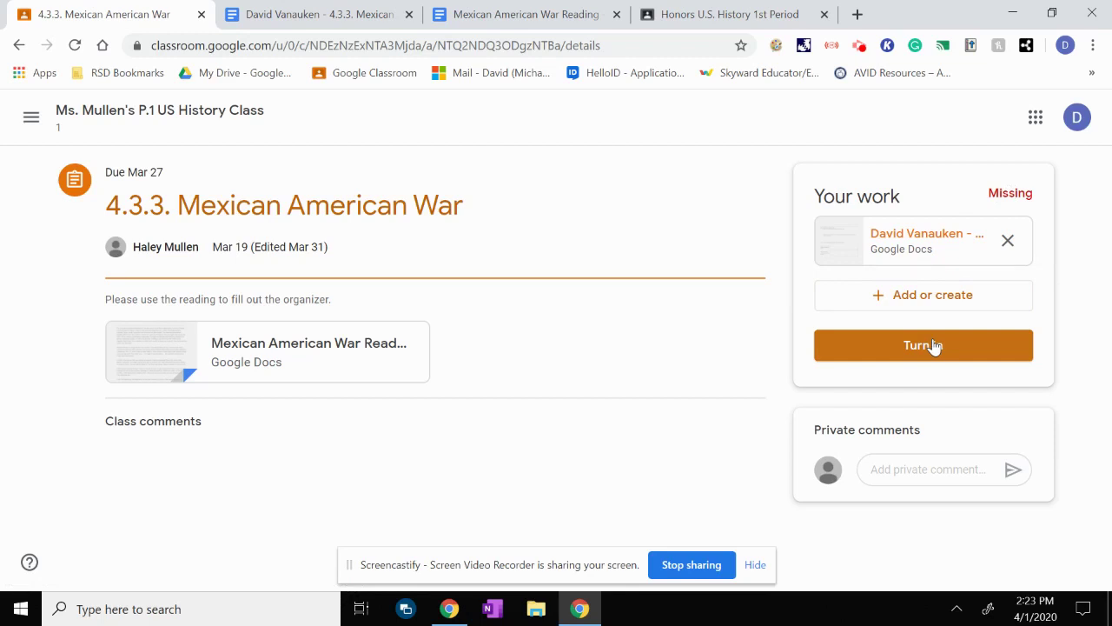
click(565, 12)
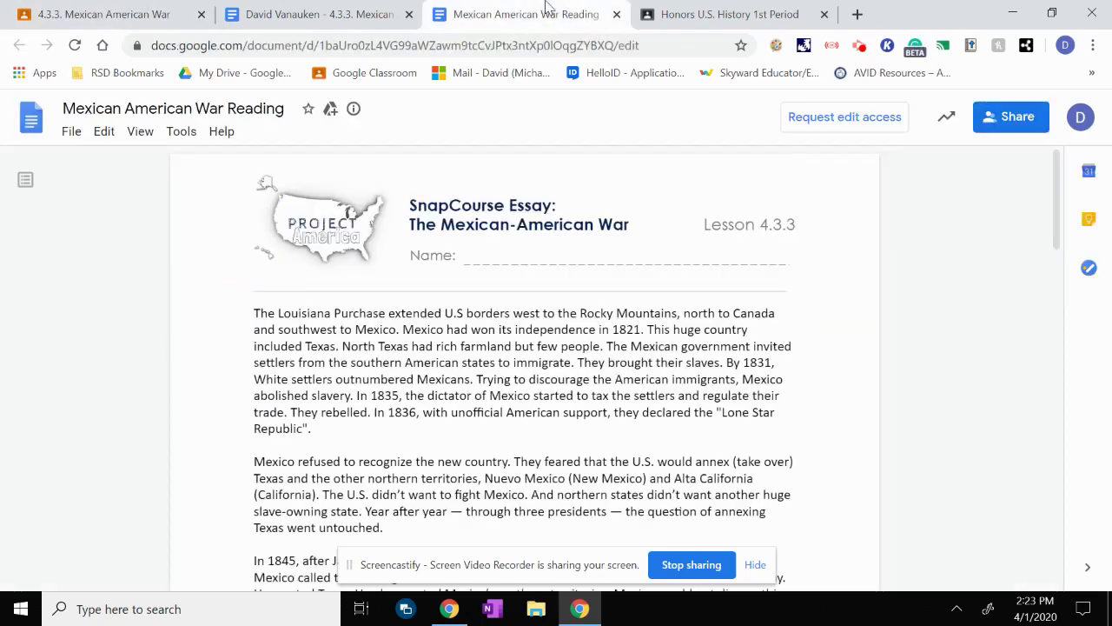
click(305, 8)
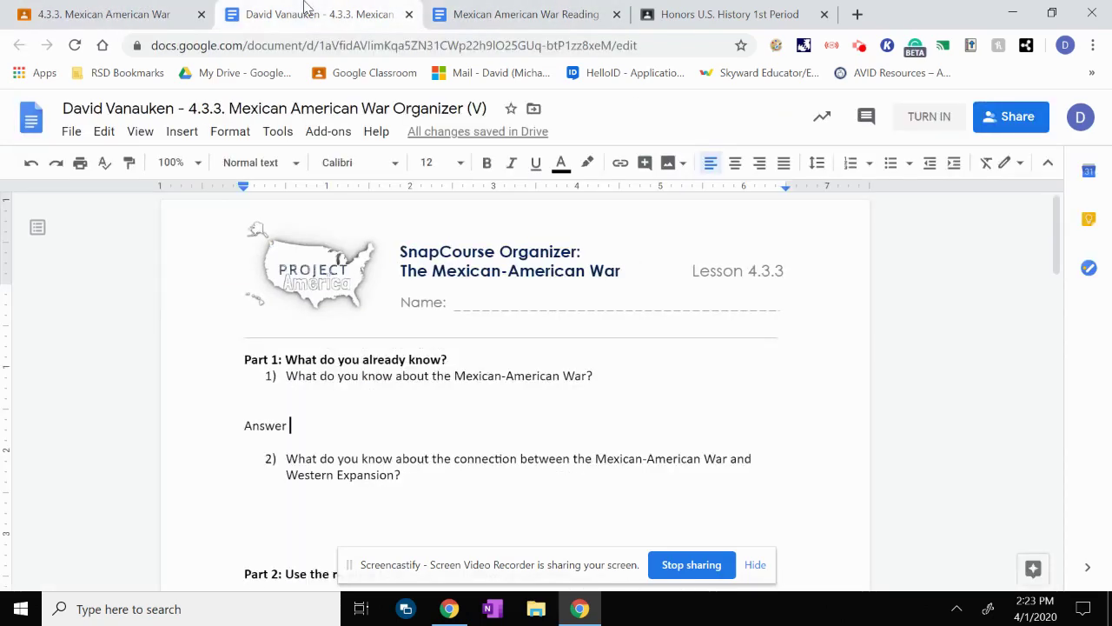
- Close the organizer and the reading documents and return to the 4.3.3. Mexican American War assignment page
click(409, 15)
click(408, 15)
click(109, 12)
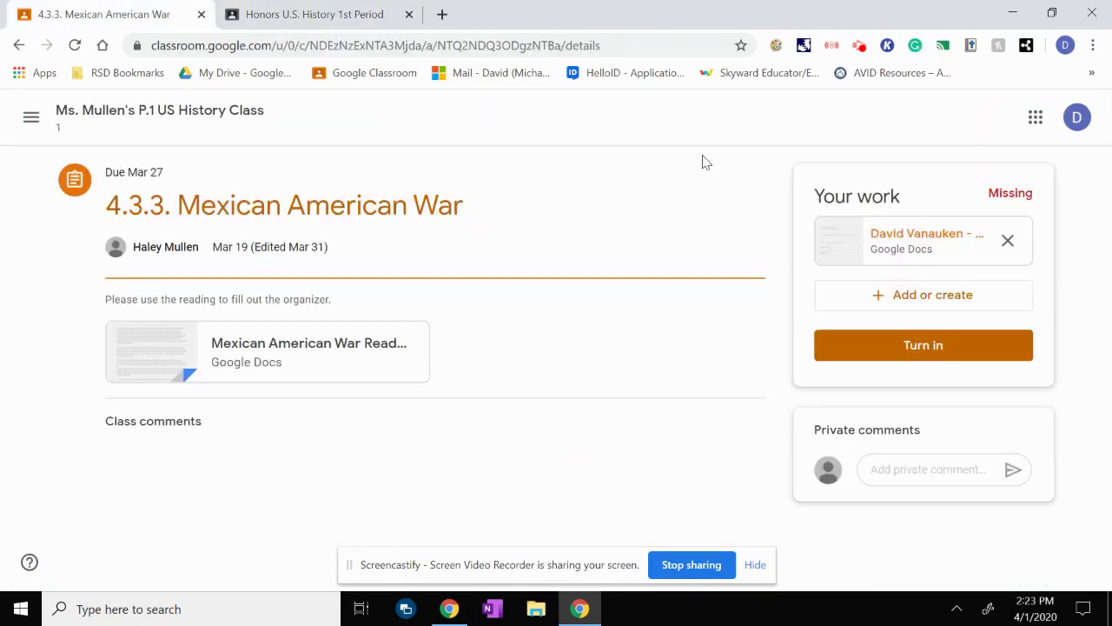
- Reopen the attached organizer to check that the typed answer was saved, and close the document
click(913, 247)
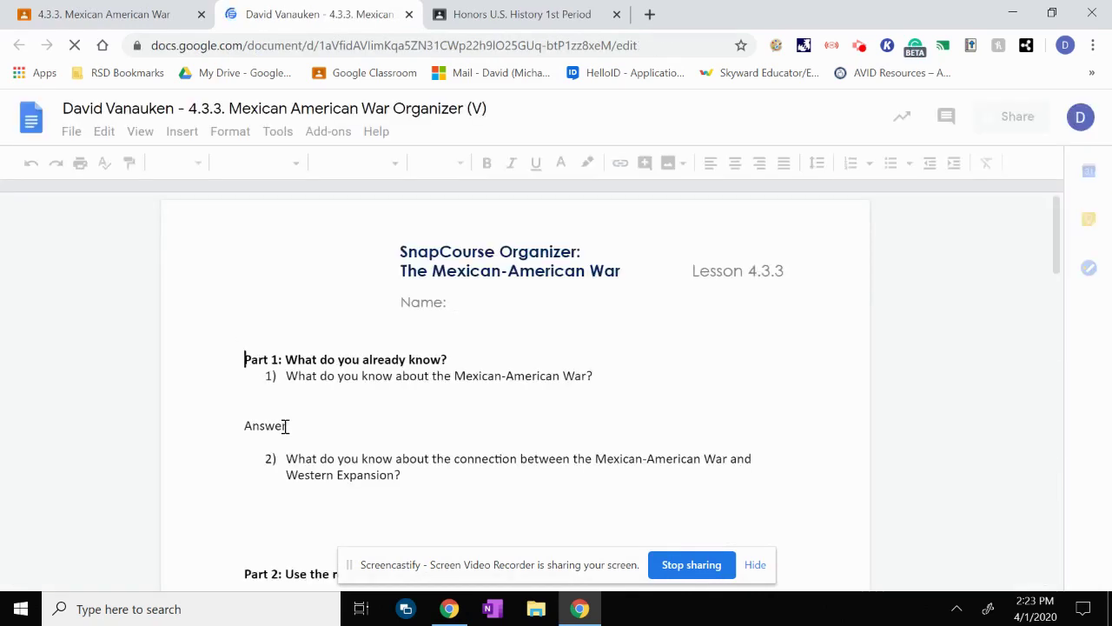
click(285, 426)
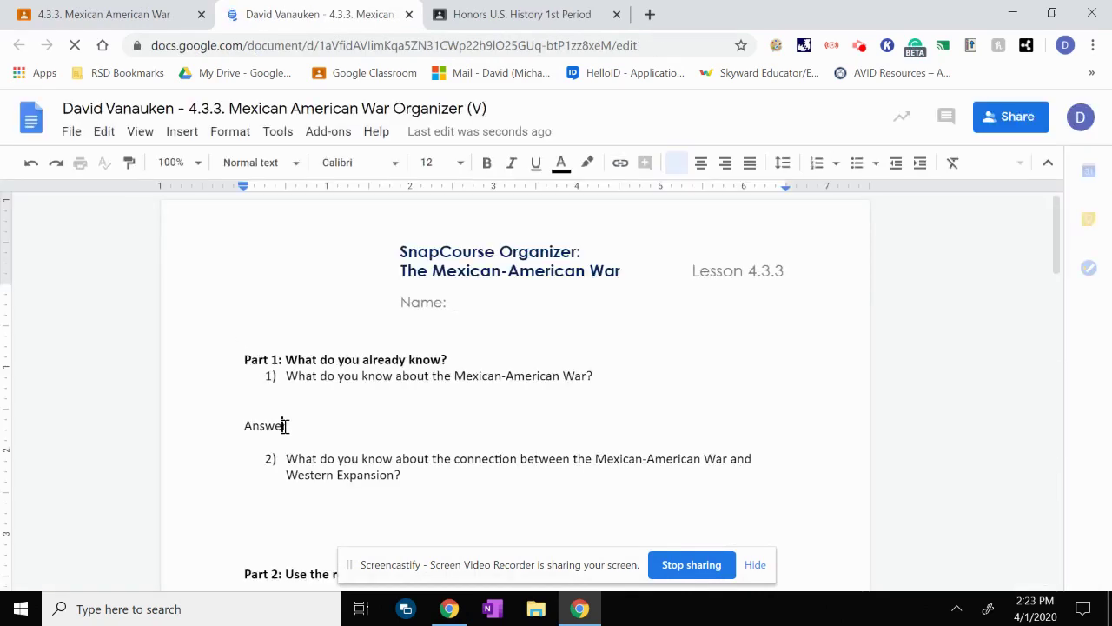
click(407, 15)
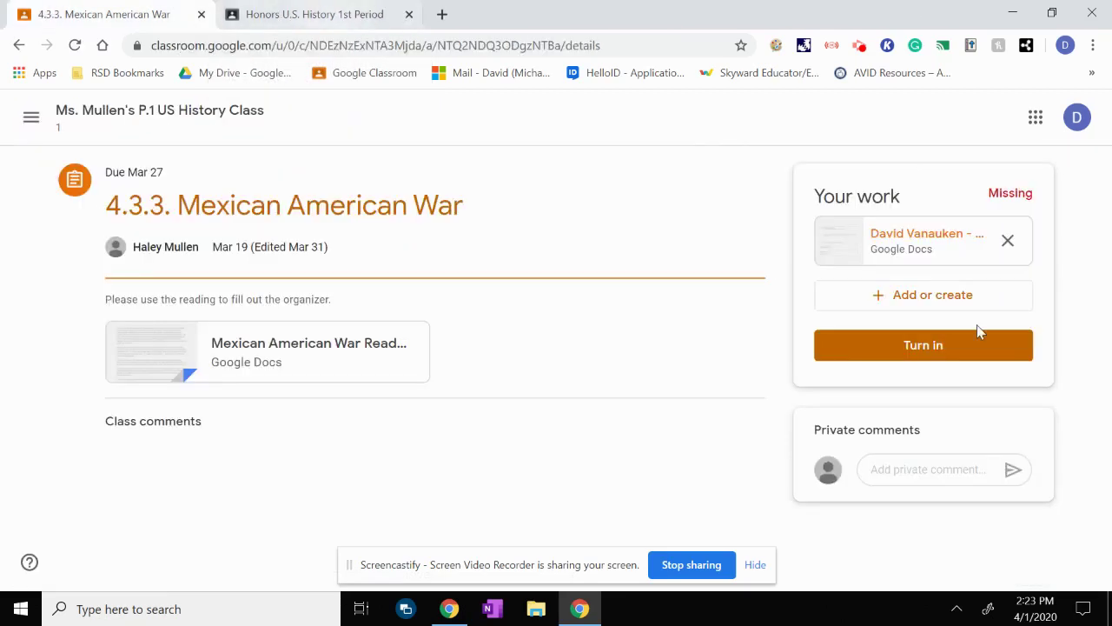
- Turn in the organizer for 4.3.3. Mexican American War and return to the list of all work for the class
click(932, 343)
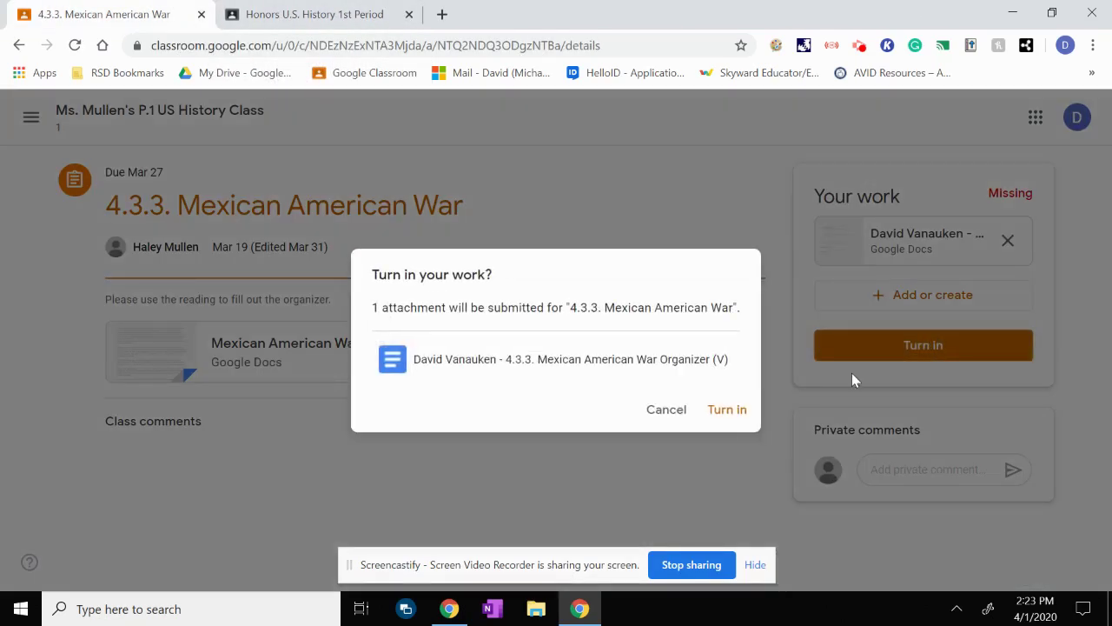
click(736, 416)
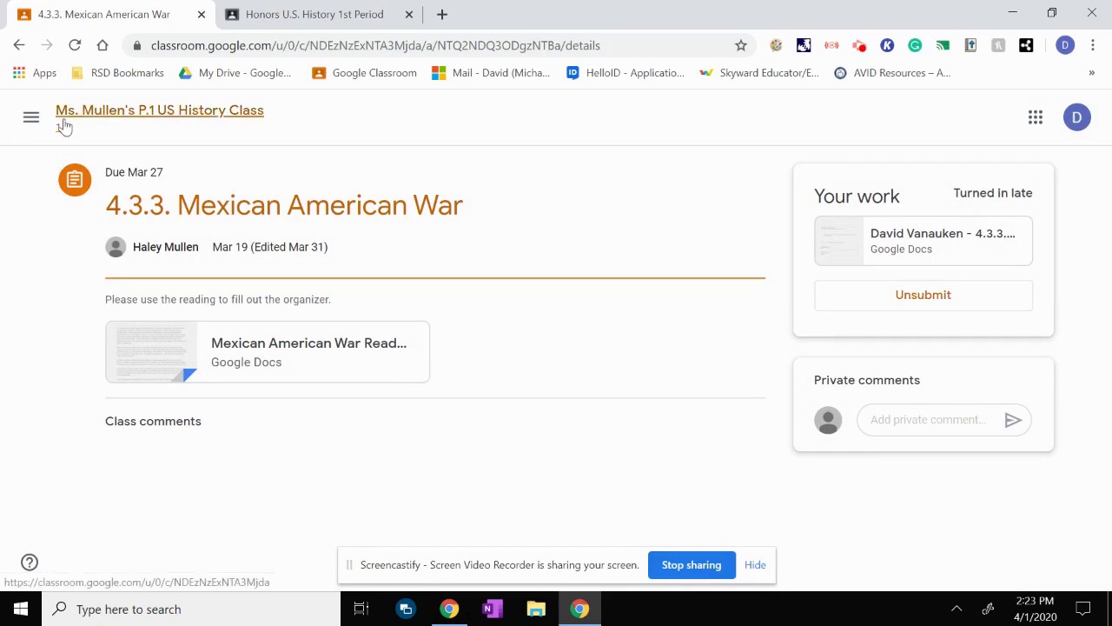
click(92, 120)
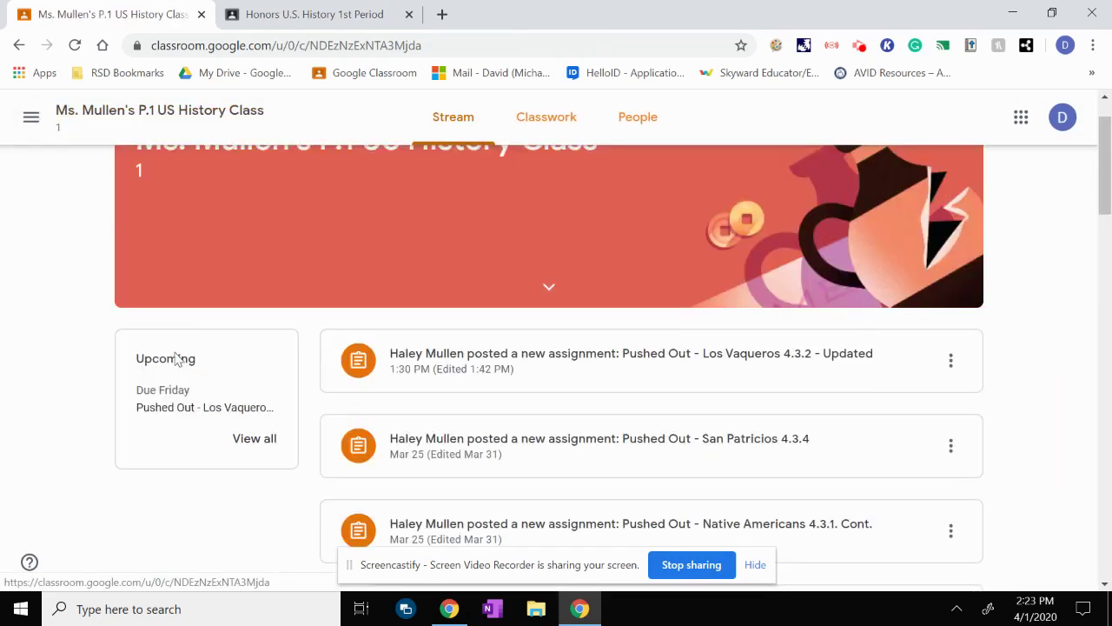
click(261, 440)
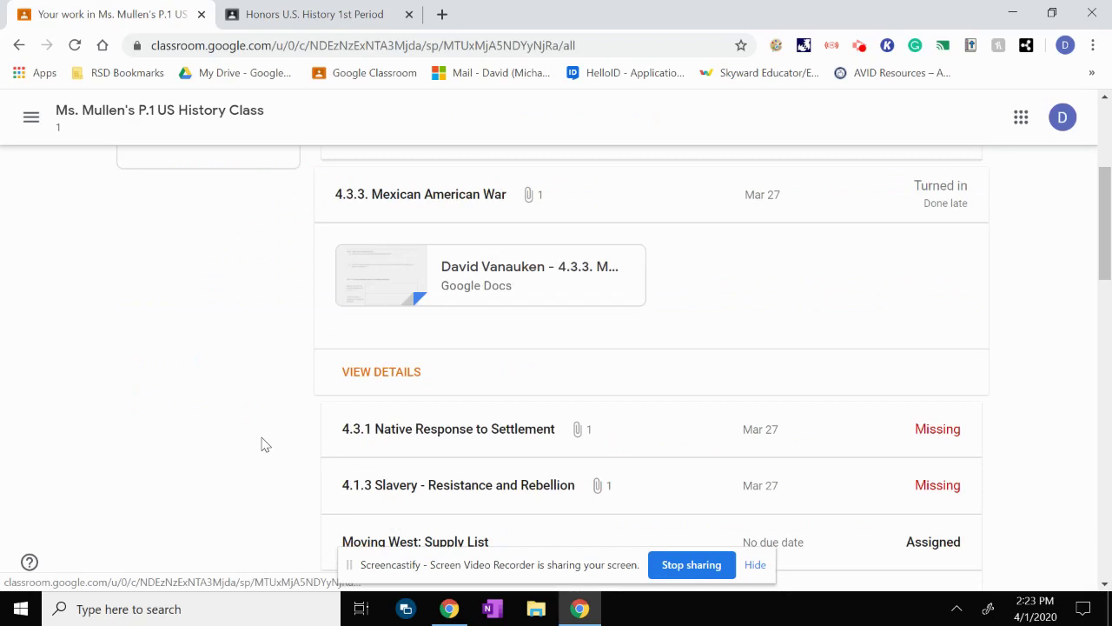
- Check the submission status of 4.3.3. Mexican American War in the work list and collapse its entry
scroll(241, 290, up, 4)
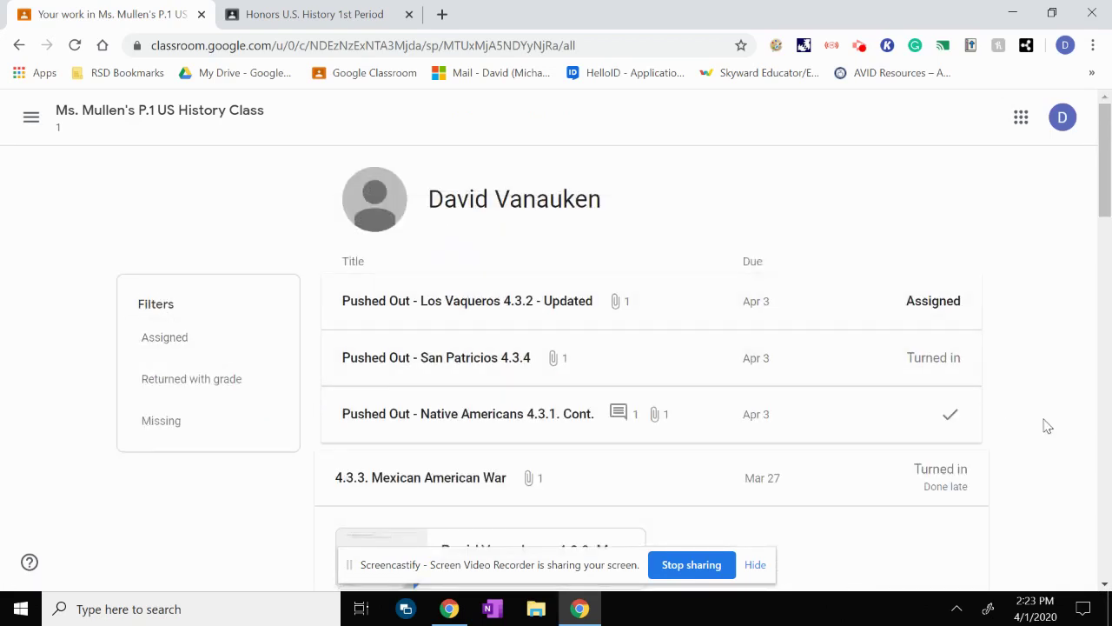
scroll(1046, 425, down, 1)
click(721, 387)
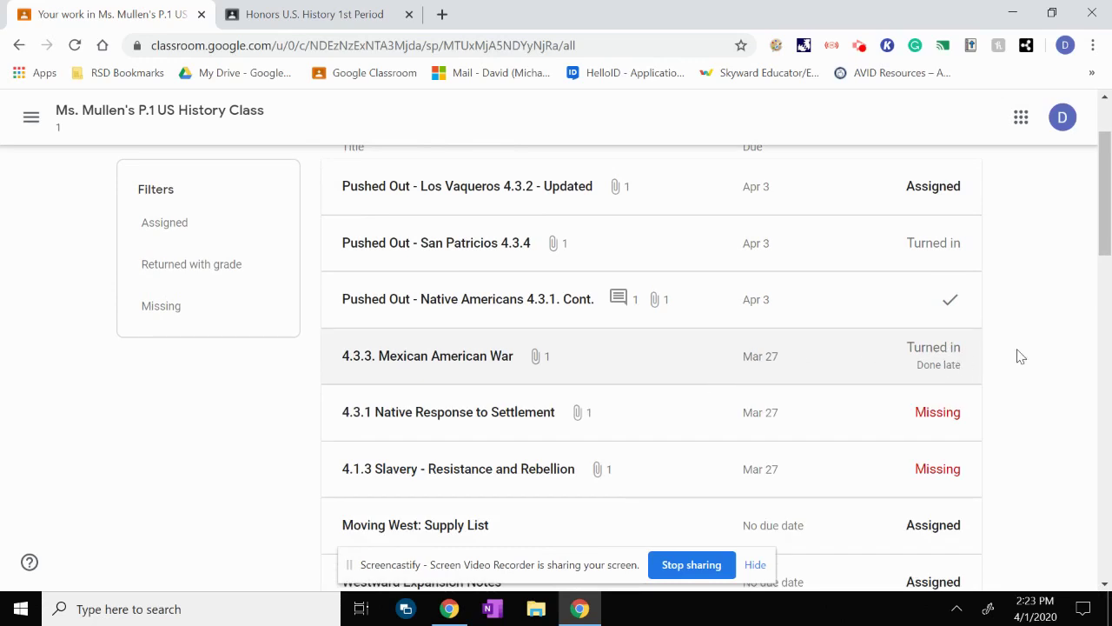
scroll(1021, 356, up, 1)
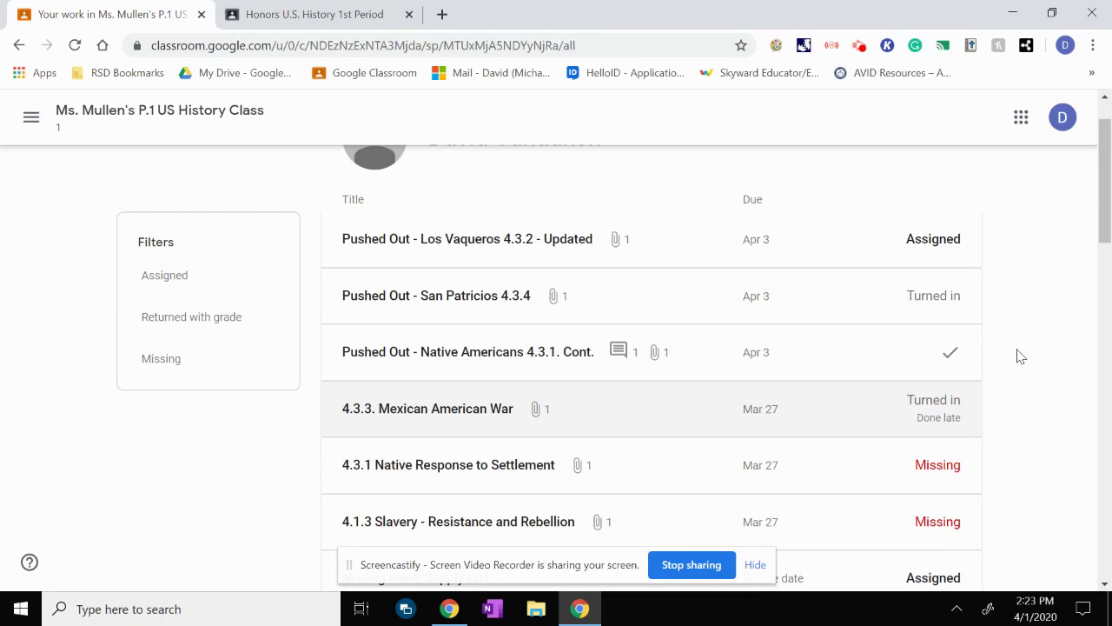
- Preview the organizer document of Pushed Out - Los Vaqueros 4.3.2 - Updated, close it, and open the assignment's details
click(662, 243)
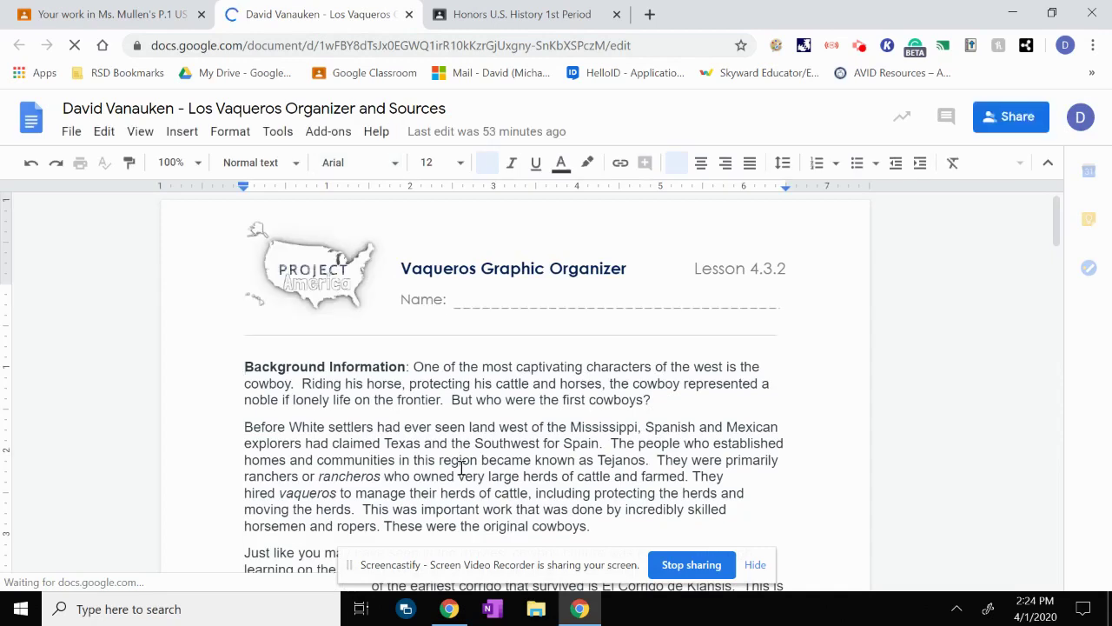
click(409, 15)
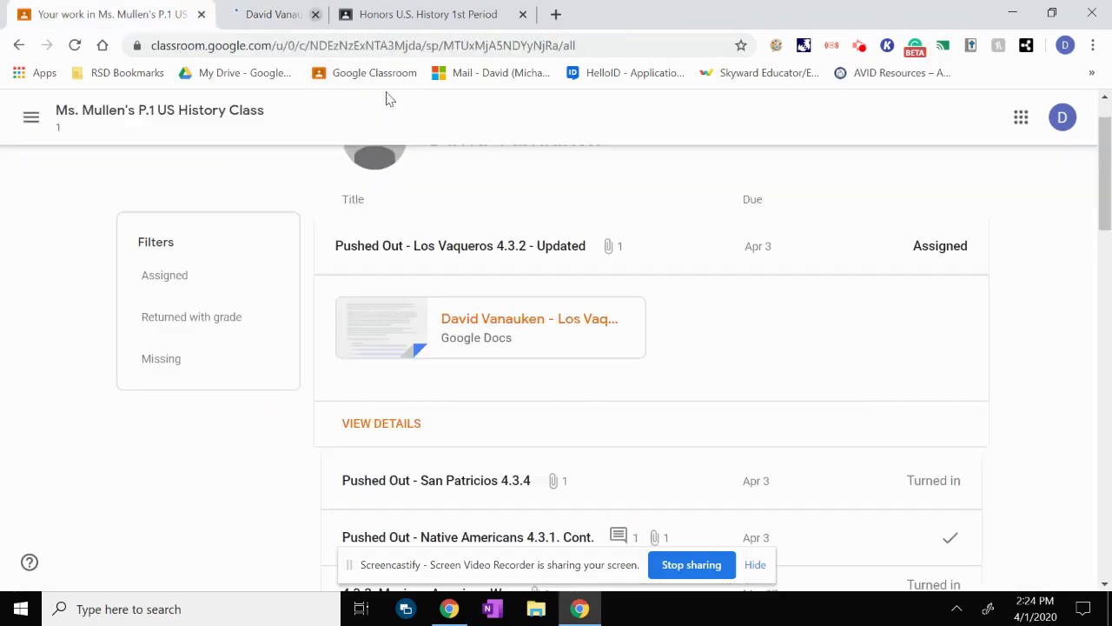
click(393, 426)
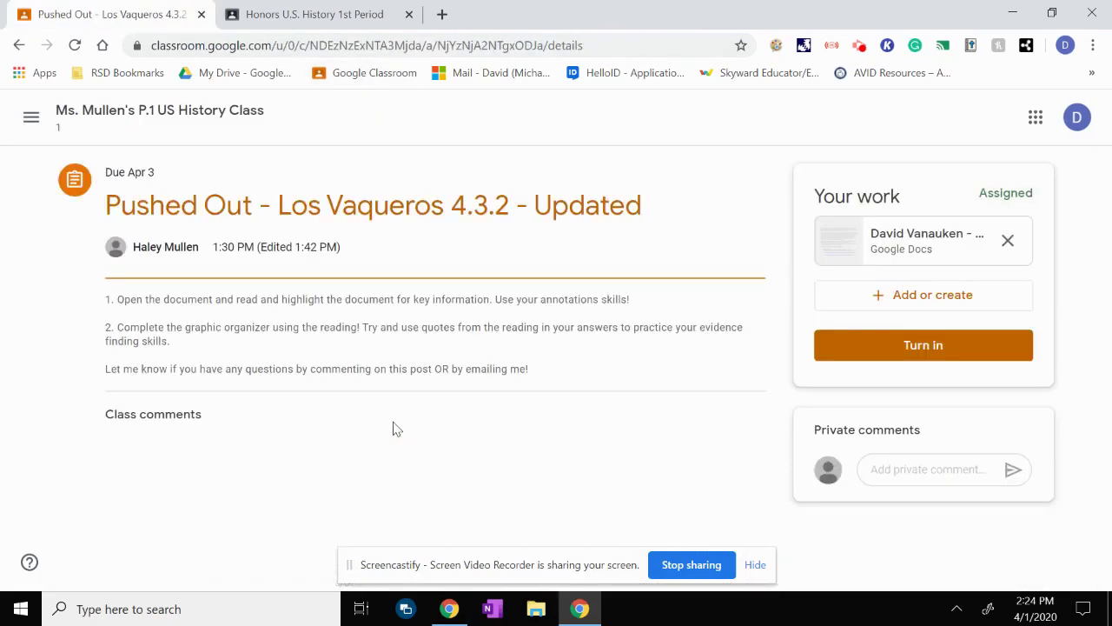
- Turn in the Los Vaqueros Organizer and Sources document and check the assignment's status in the list of all class work
click(904, 353)
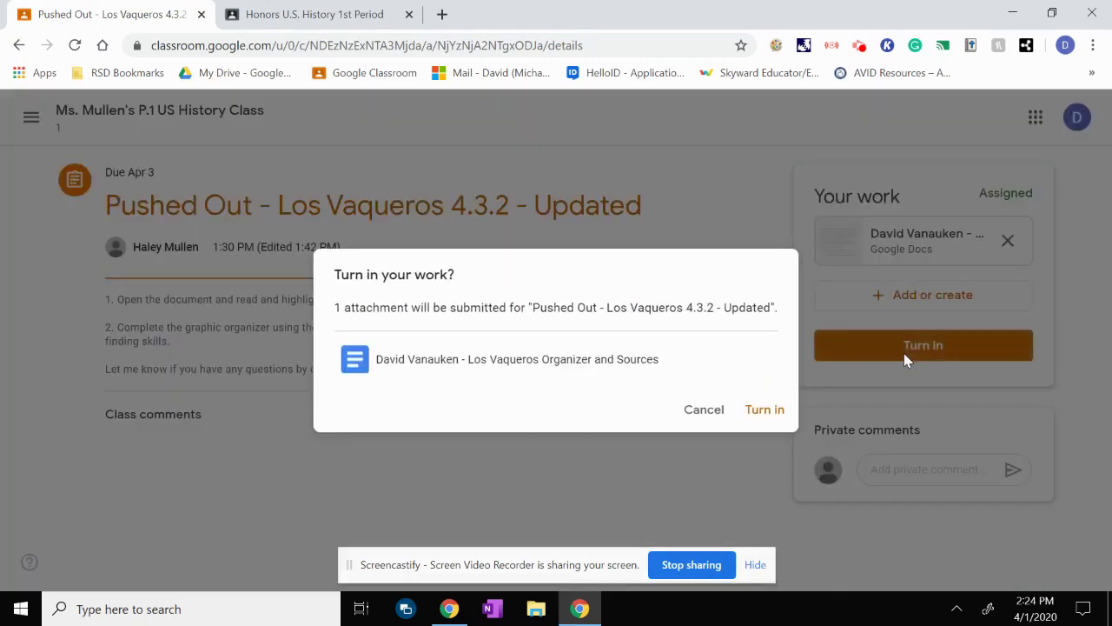
click(769, 411)
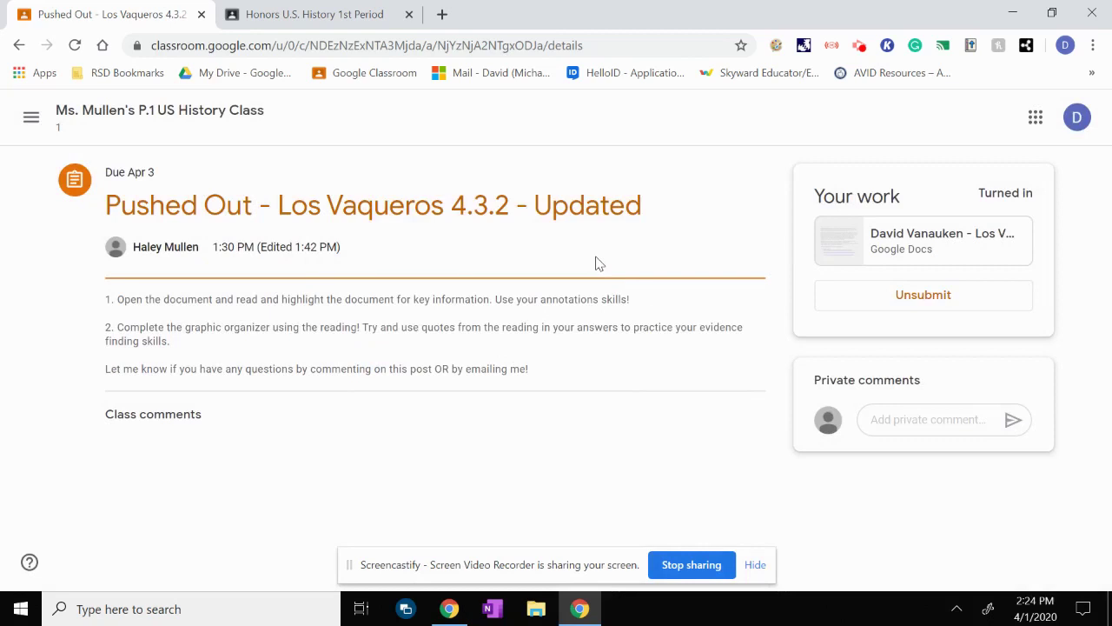
click(65, 113)
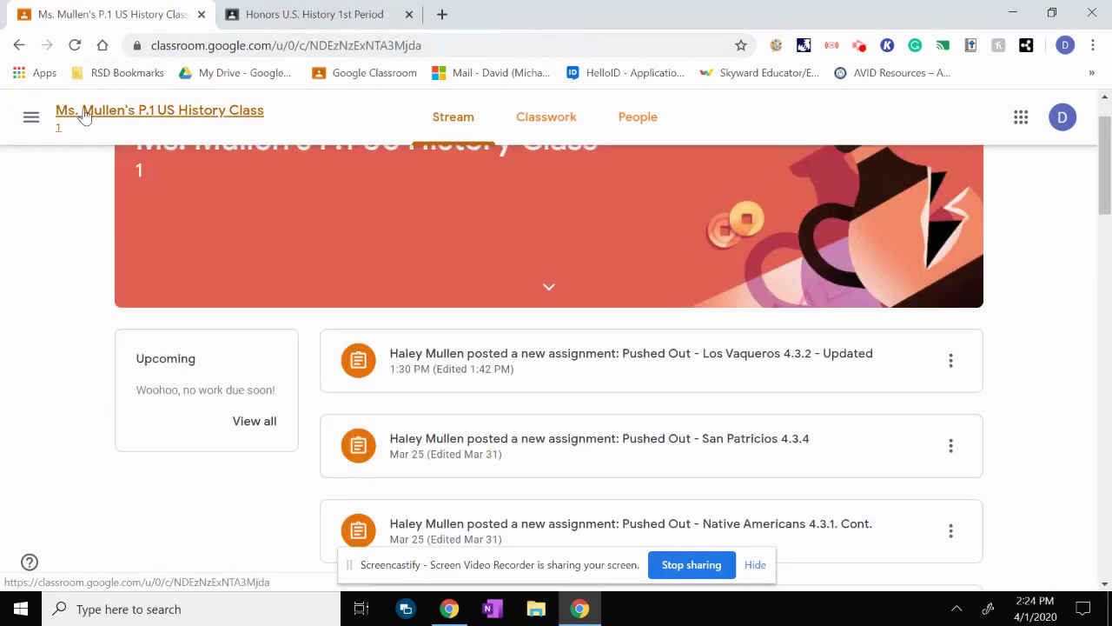
click(252, 431)
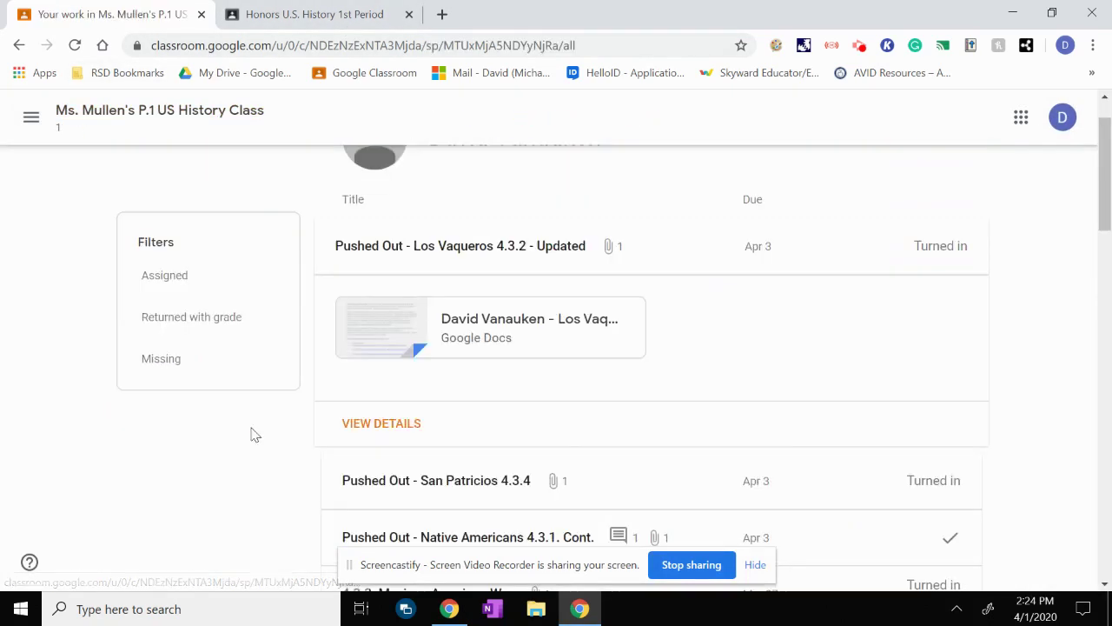
- Open the details of Pushed Out - Los Vaqueros 4.3.2 - Updated from the work list and unsubmit the turned-in document
click(936, 246)
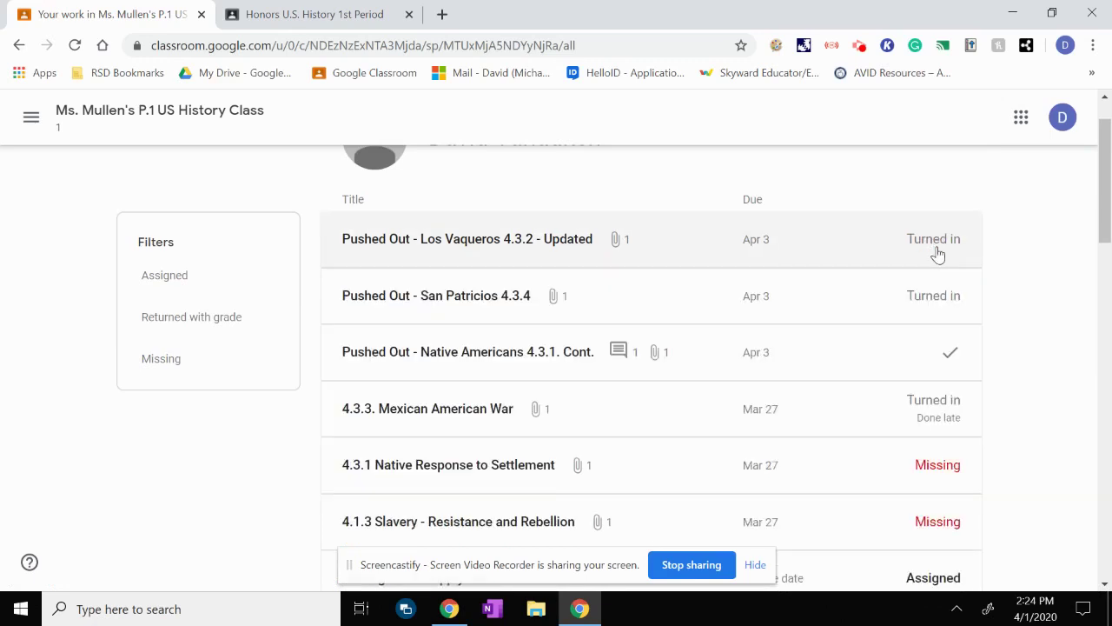
click(658, 241)
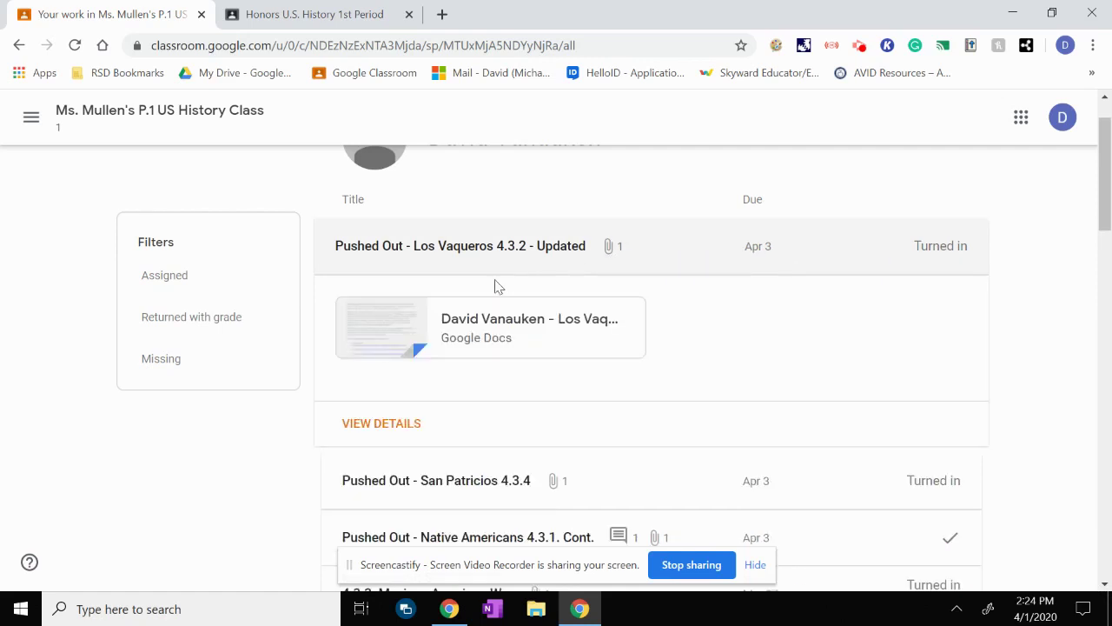
click(398, 422)
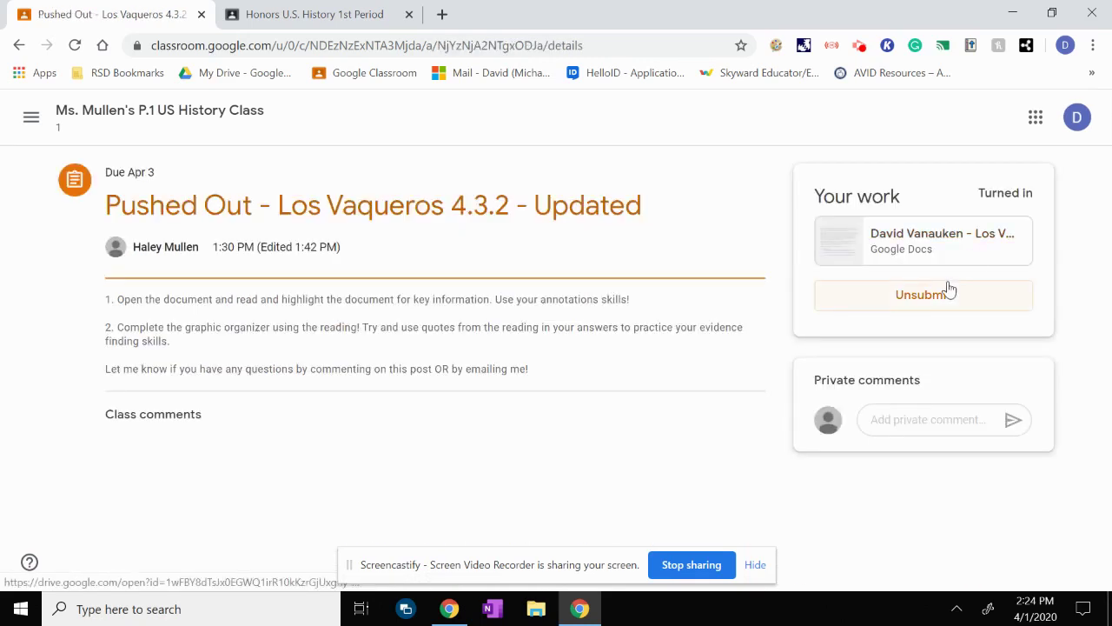
click(923, 297)
click(668, 405)
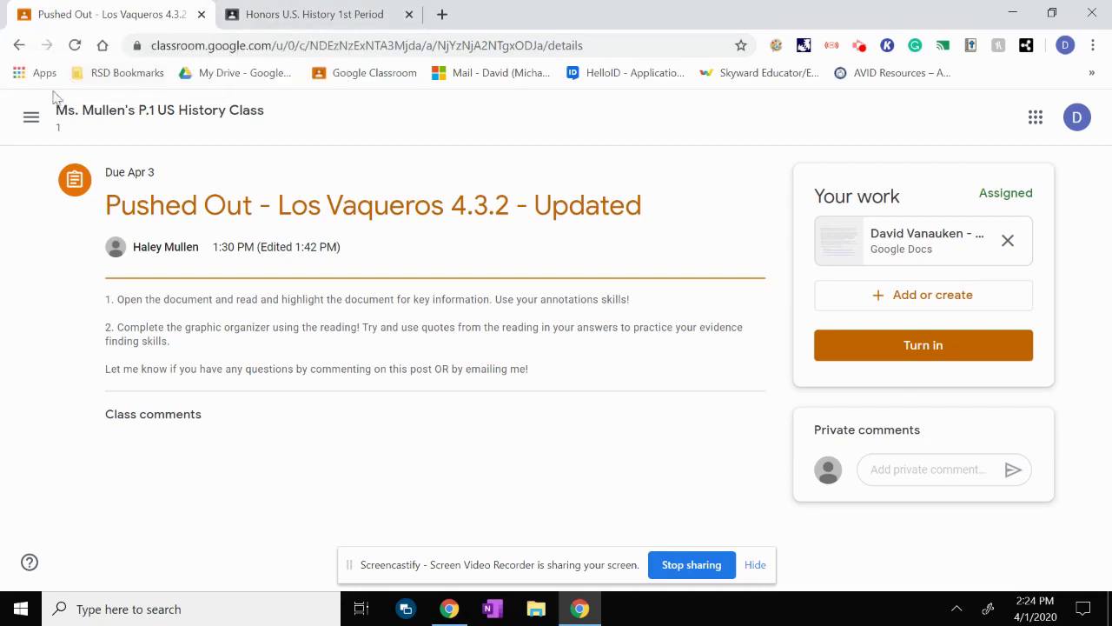
- Return to the overview of all classes, open the P.1 US History class and show its Classwork page
click(34, 119)
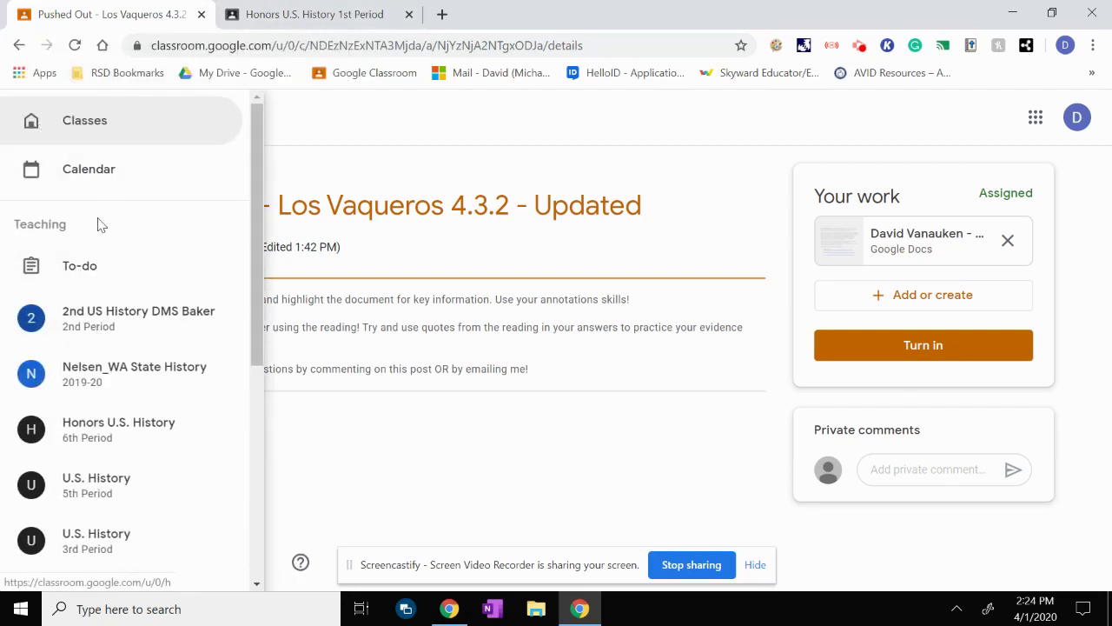
scroll(132, 374, down, 2)
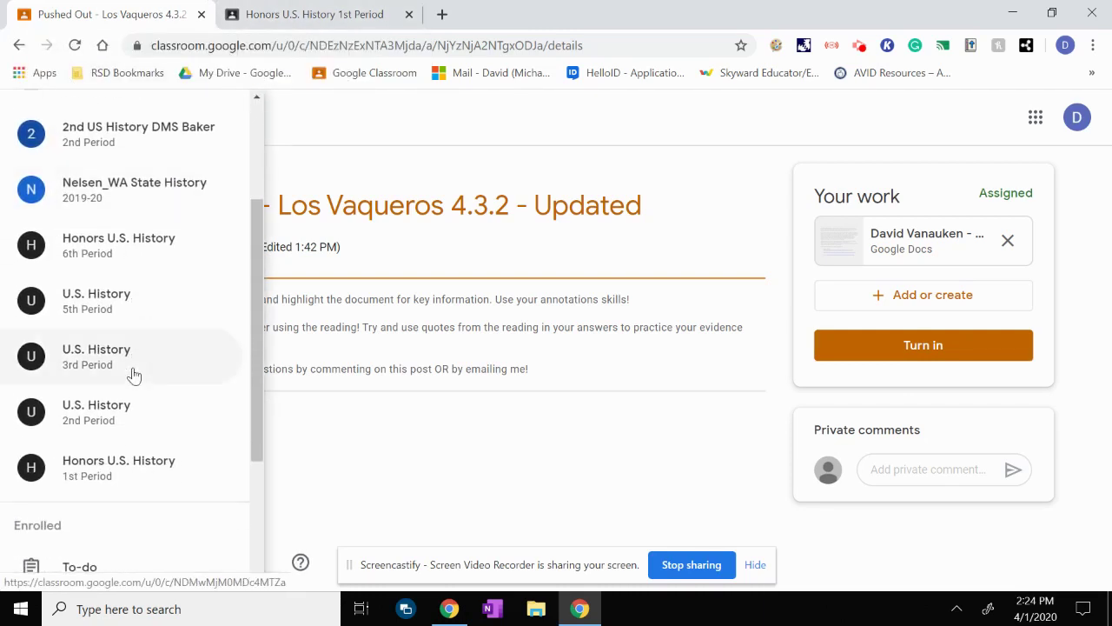
scroll(132, 372, up, 3)
click(154, 125)
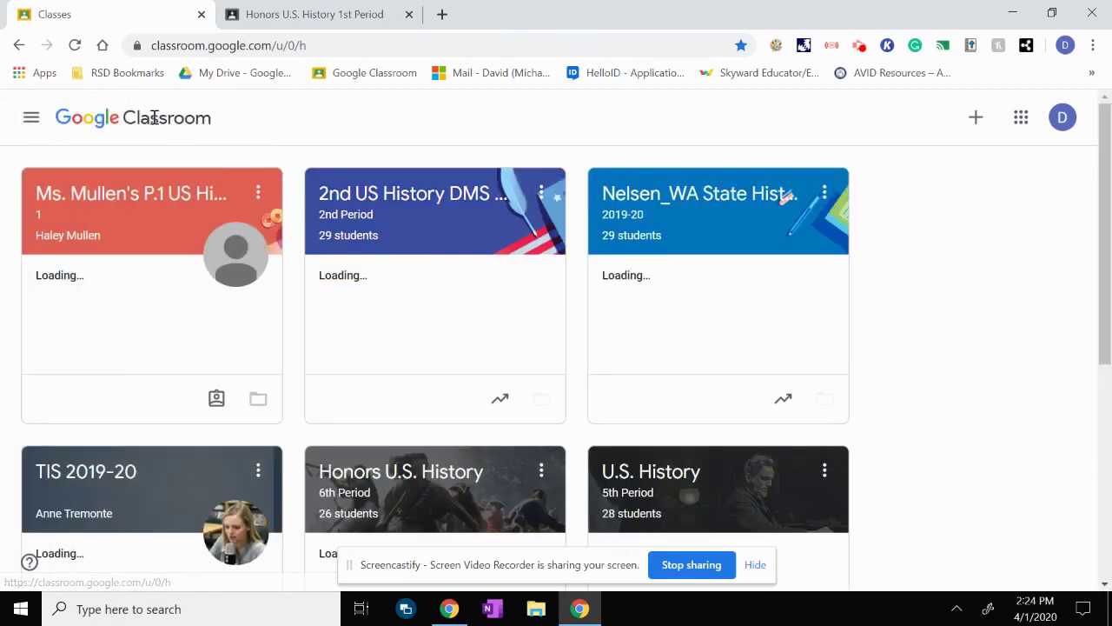
click(174, 195)
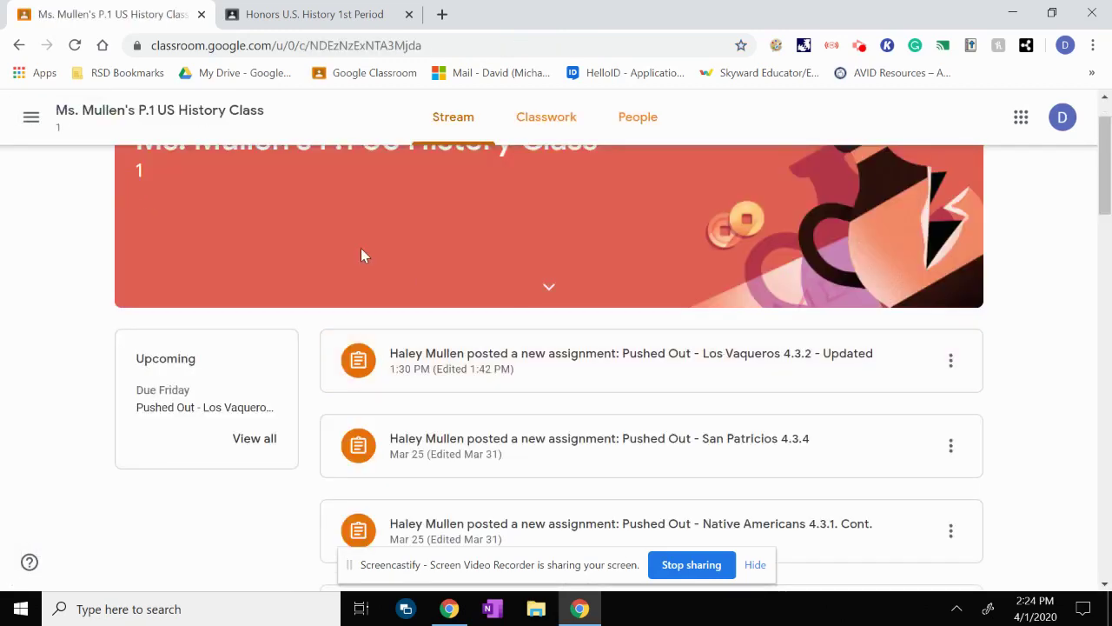
click(545, 118)
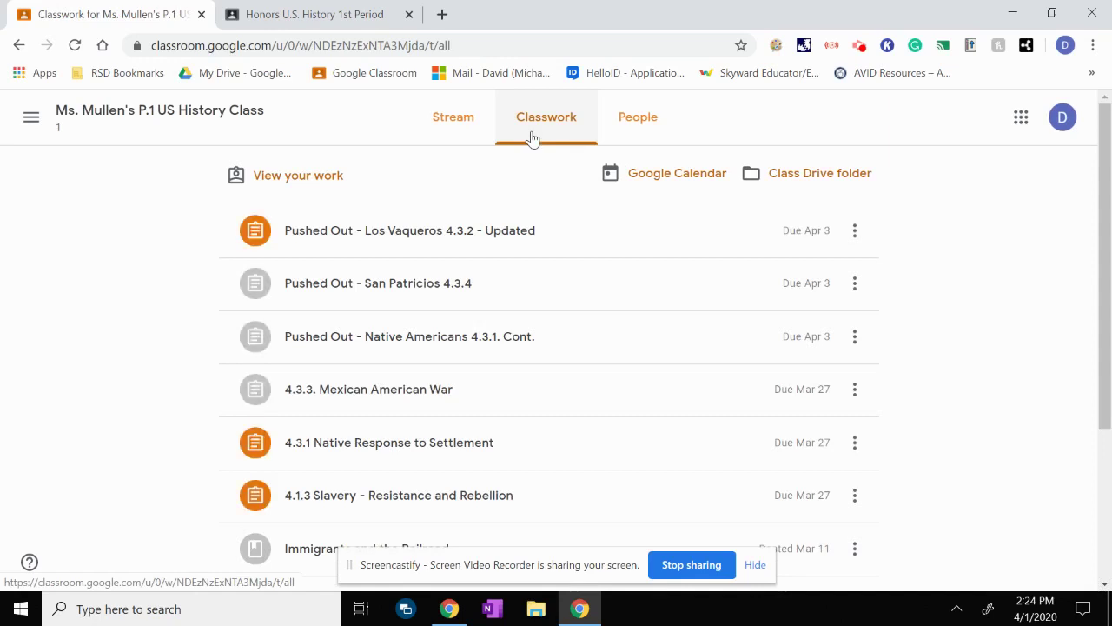
click(452, 117)
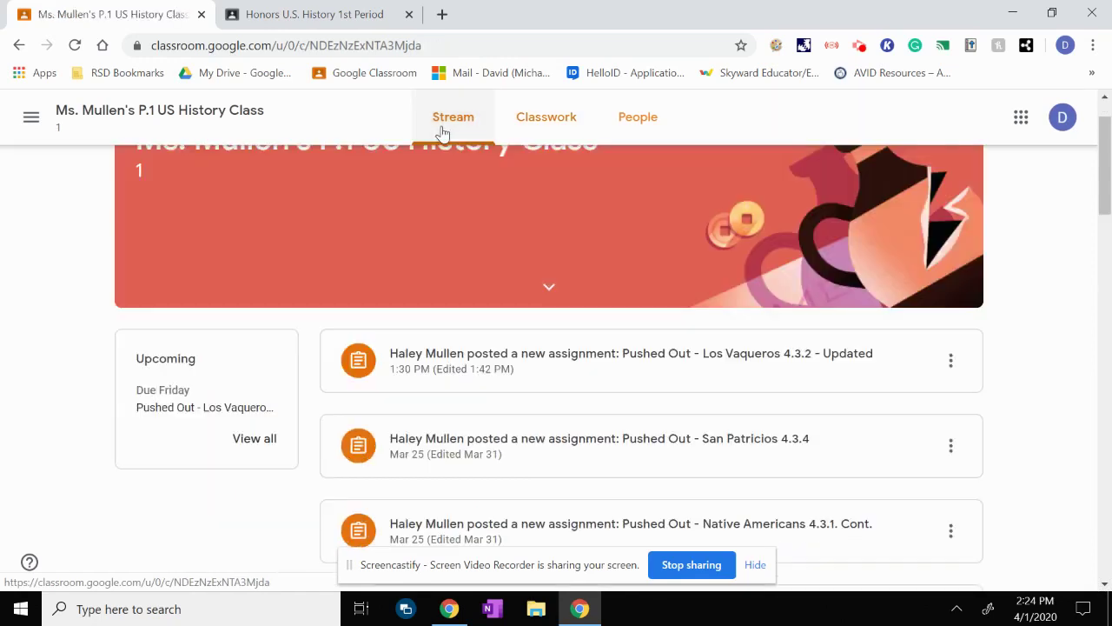
click(545, 117)
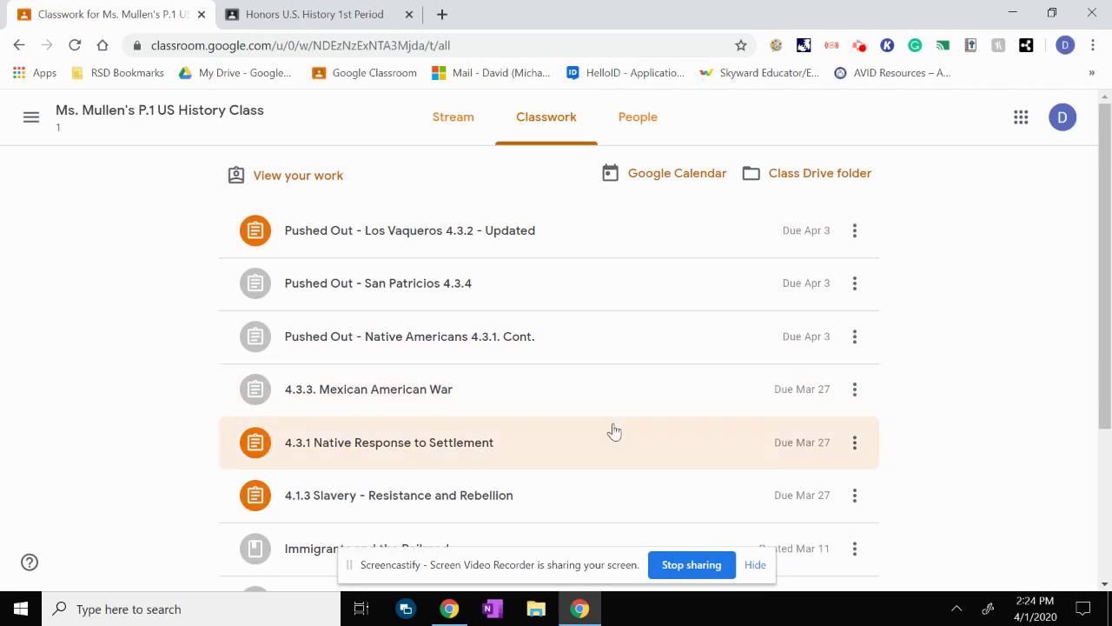
- Check the submission statuses of 4.3.3. Mexican American War and Pushed Out - San Patricios 4.3.4 in the Classwork list
scroll(611, 429, down, 1)
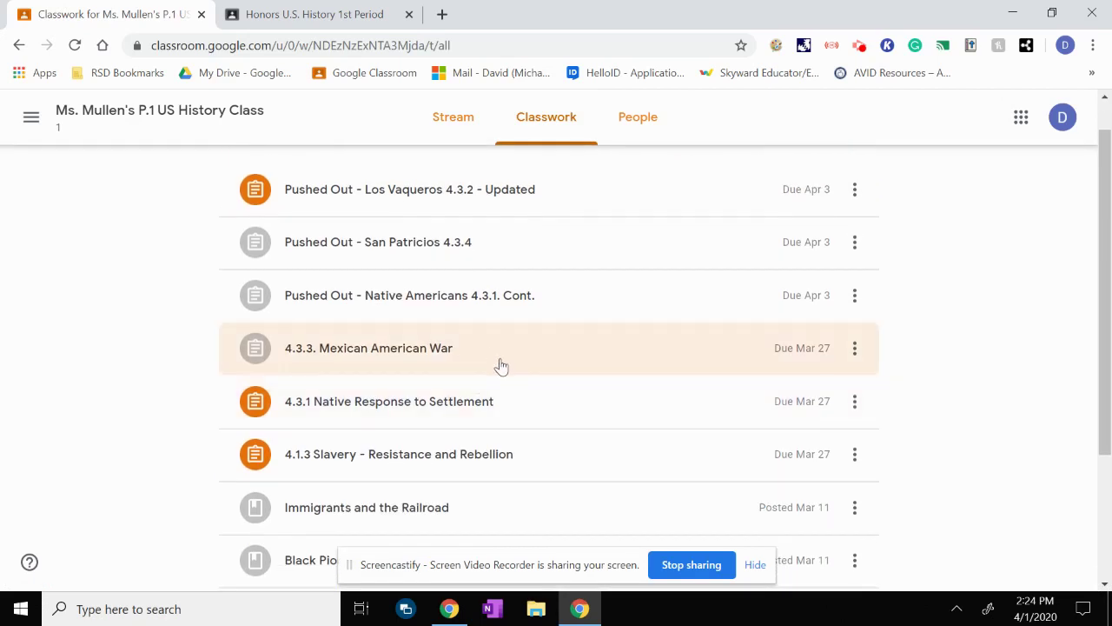
click(489, 365)
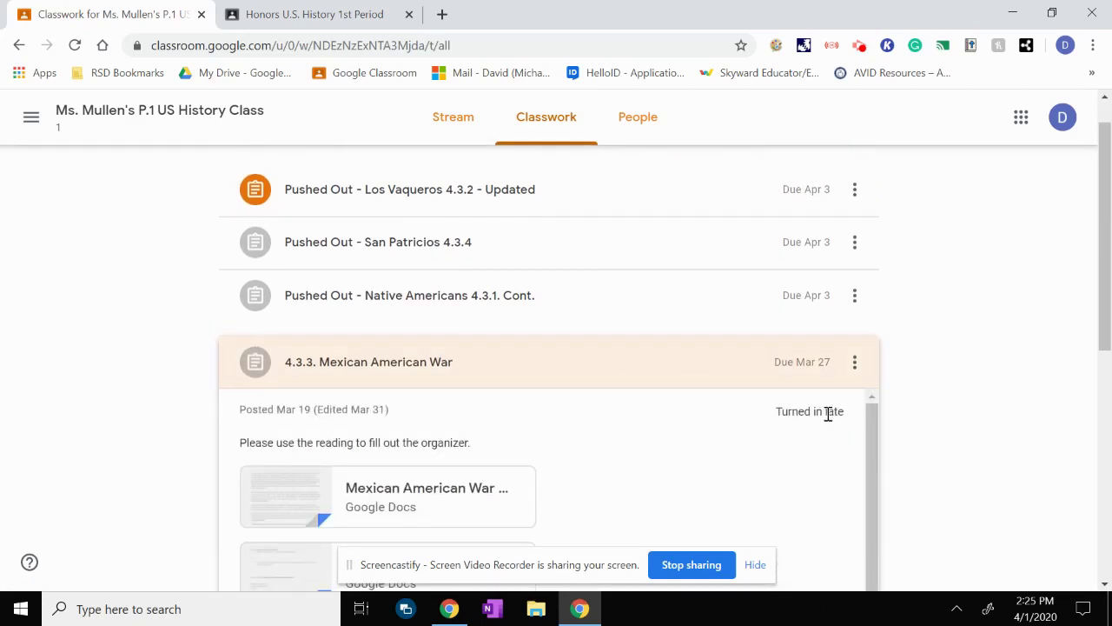
click(658, 307)
click(642, 266)
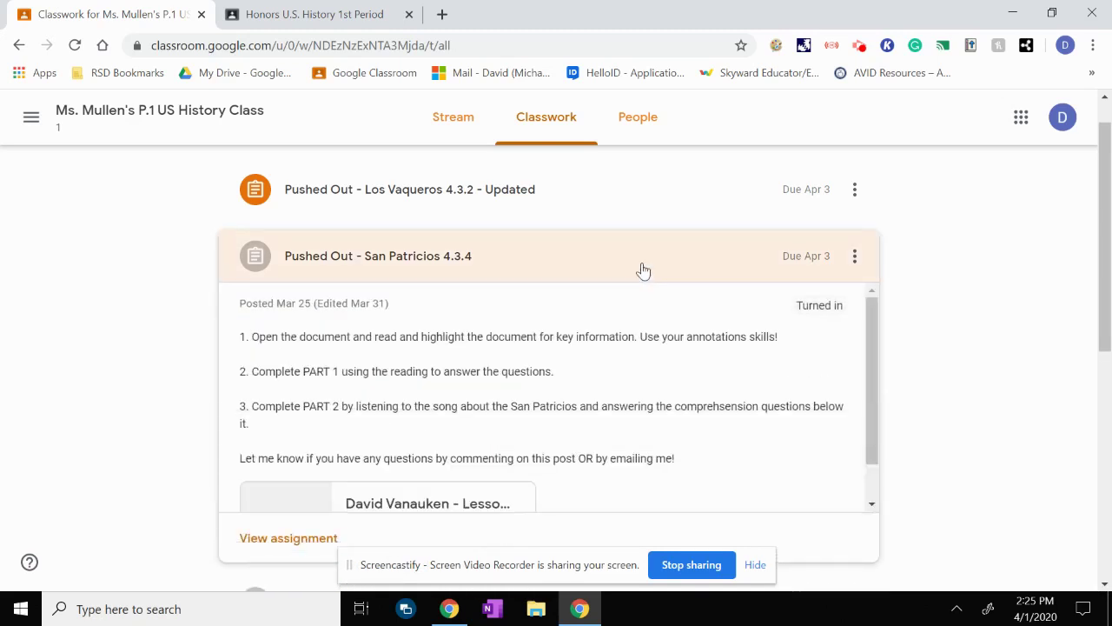
scroll(816, 322, down, 1)
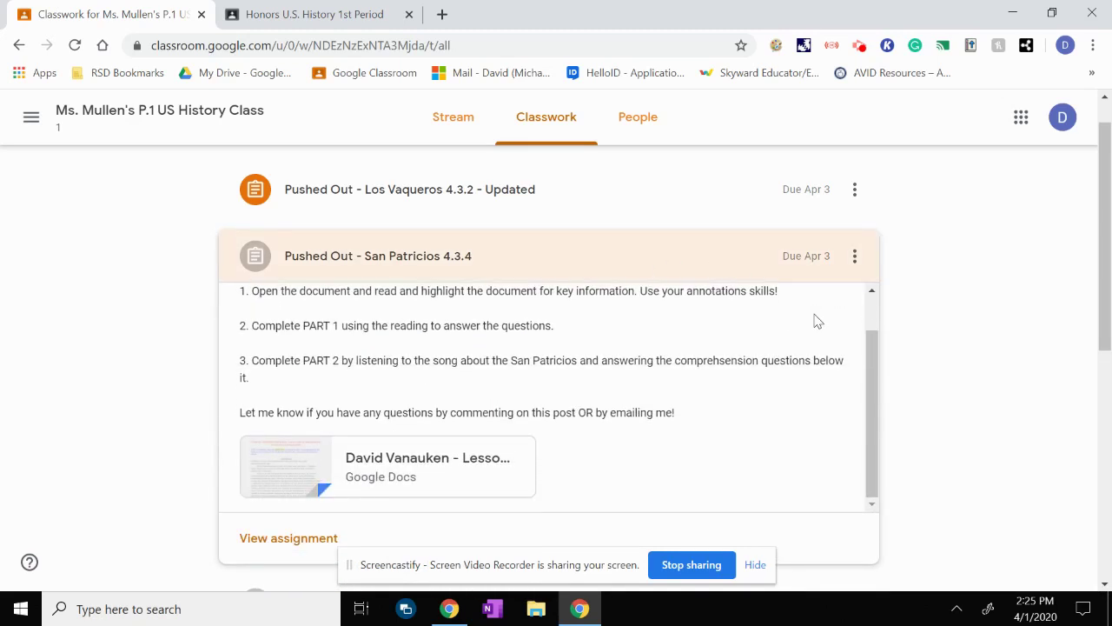
click(710, 254)
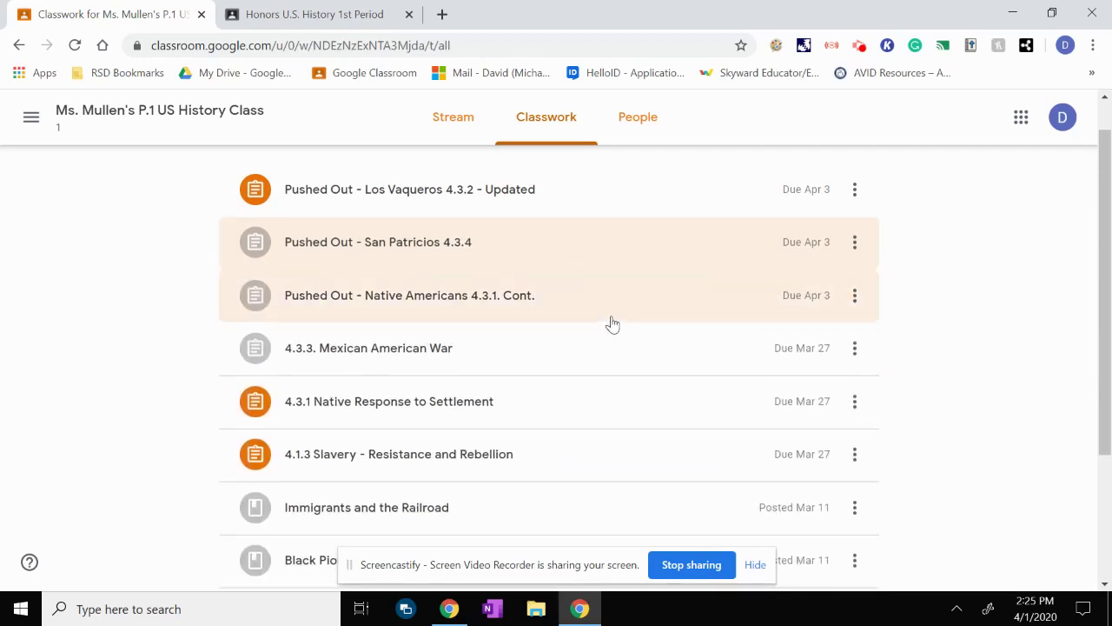
- Expand Pushed Out - Native Americans 4.3.1. Cont., open the full assignment and read the teacher's private comment
click(620, 288)
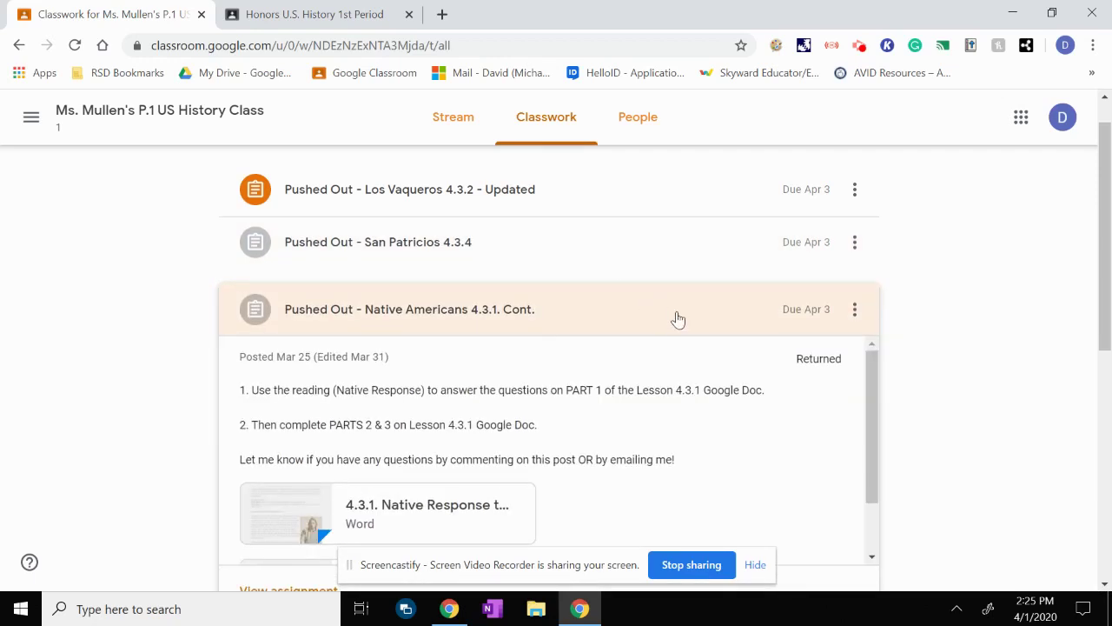
scroll(826, 360, down, 1)
scroll(827, 361, up, 1)
scroll(735, 379, down, 1)
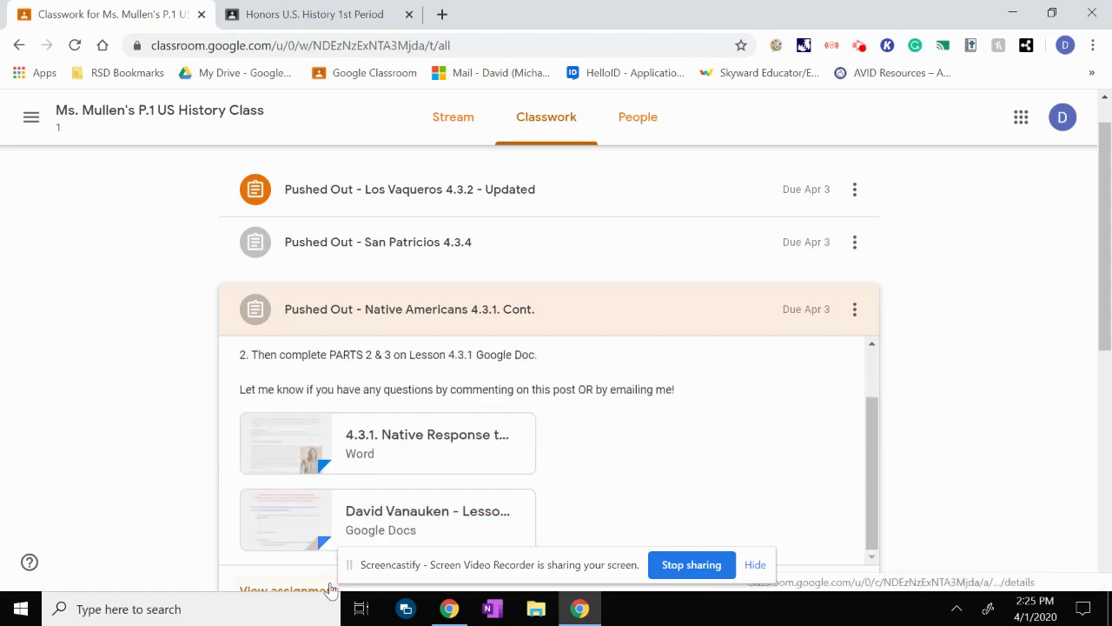
scroll(108, 520, down, 1)
click(293, 521)
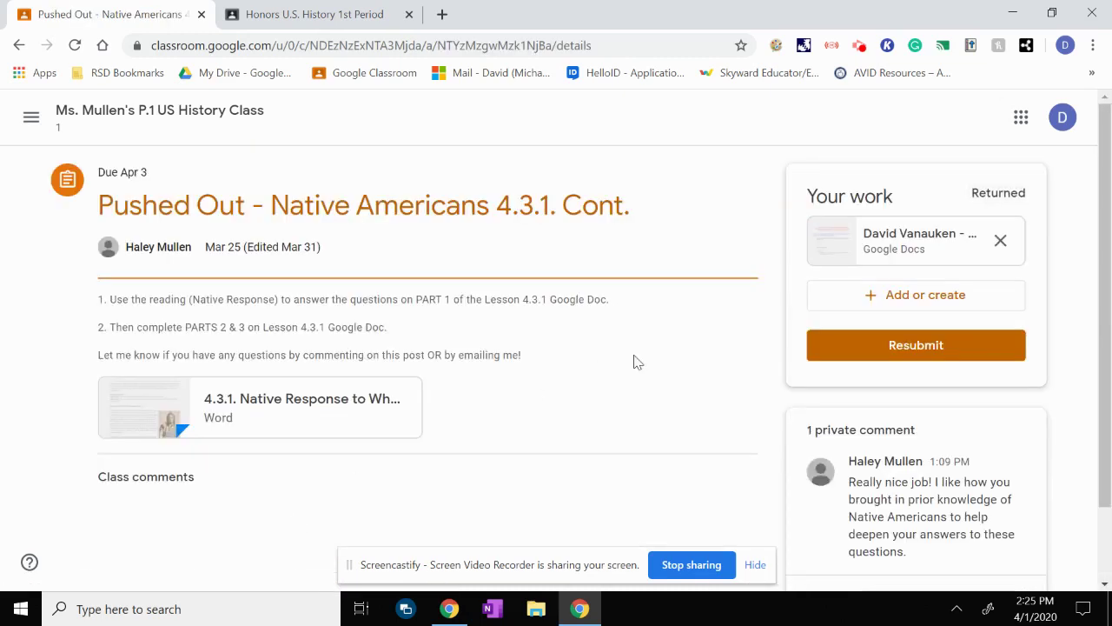
scroll(634, 363, down, 1)
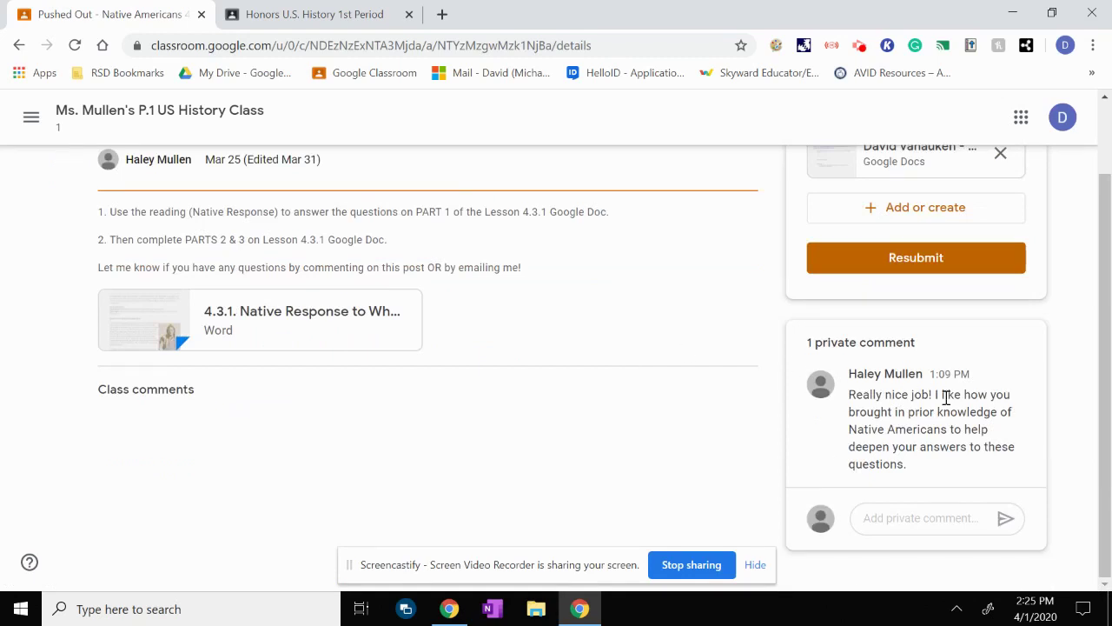
scroll(722, 326, up, 1)
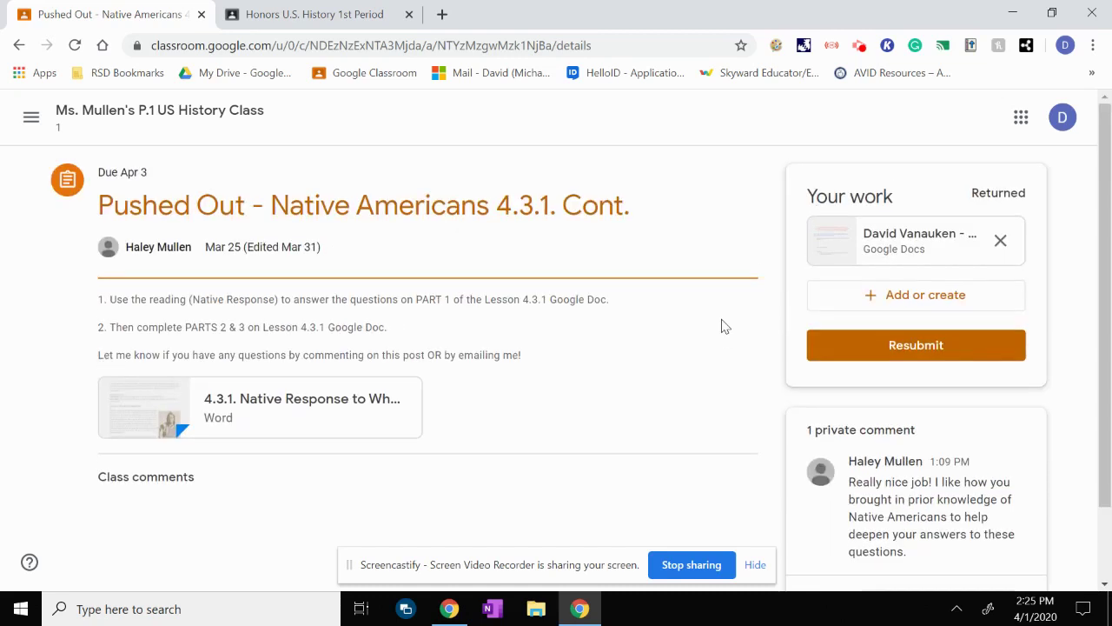
- Return to the P.1 US History class stream and open the list of all class work from the upcoming work overview
click(31, 117)
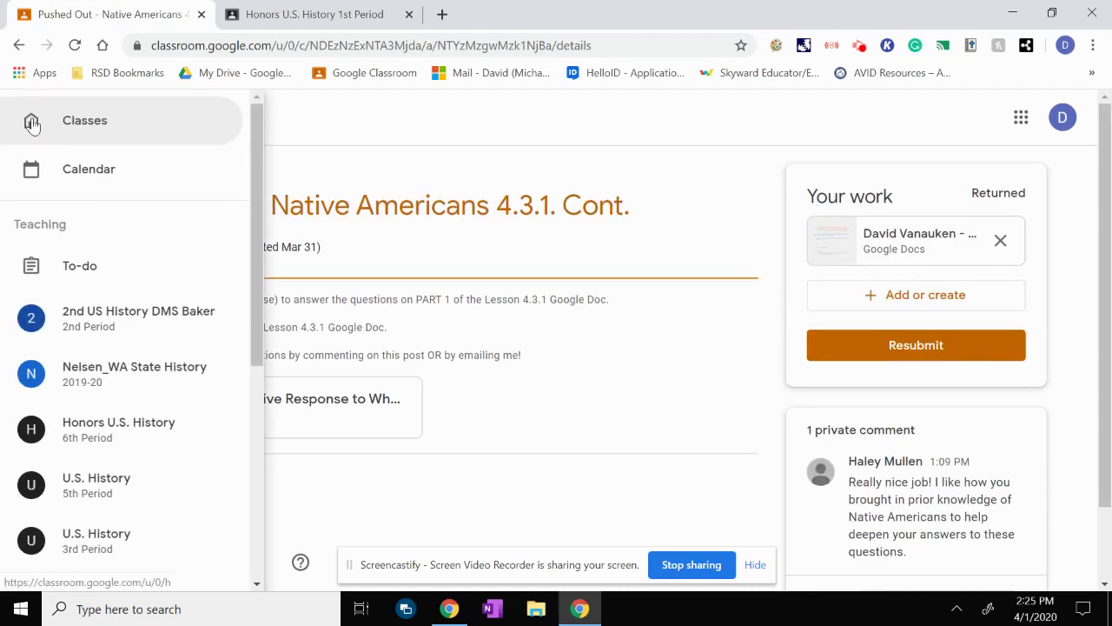
click(362, 177)
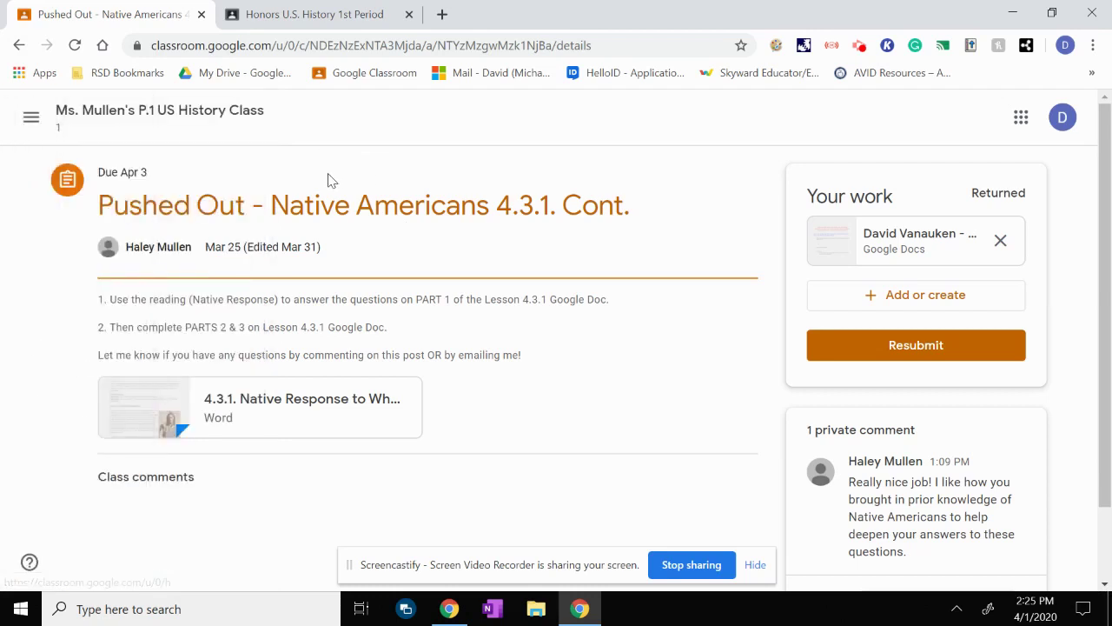
click(200, 122)
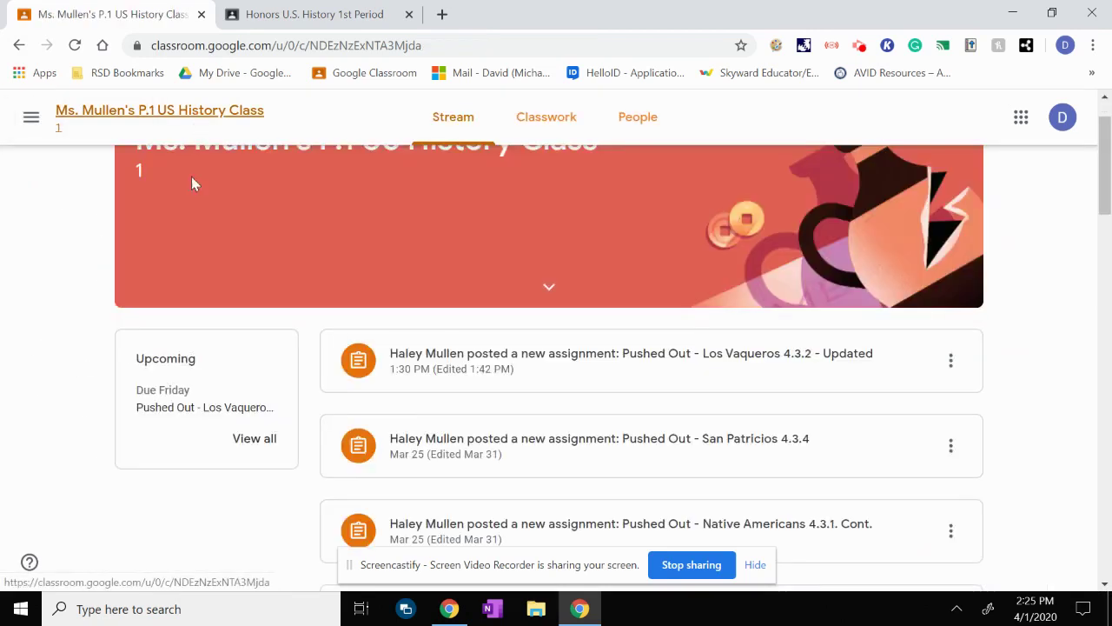
click(254, 439)
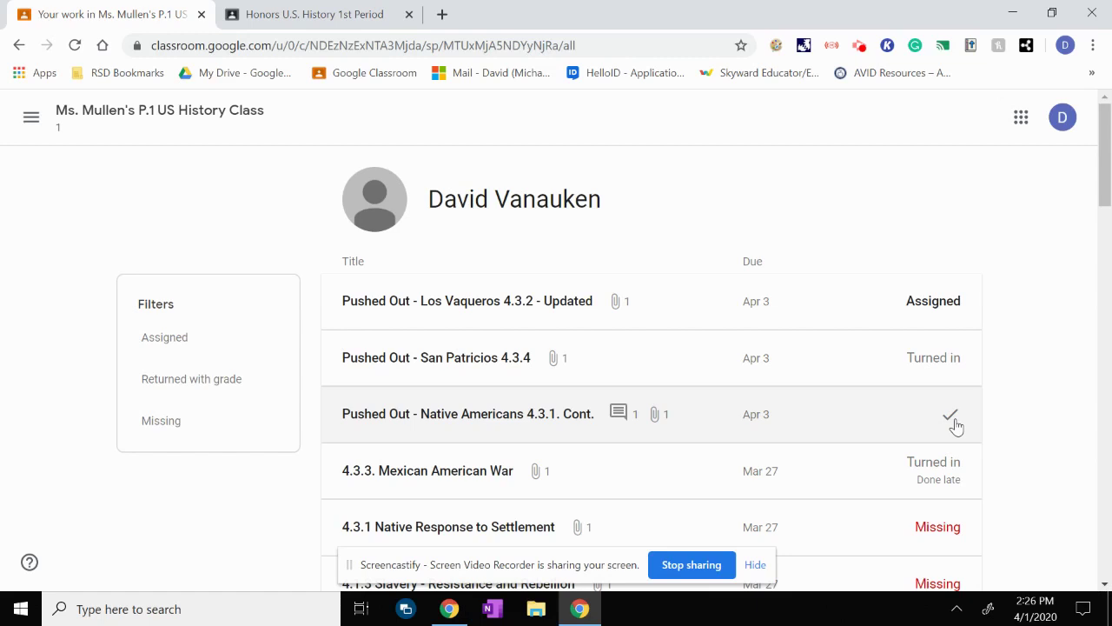
- Expand Pushed Out - Native Americans 4.3.1. Cont. in the work list to read its private comment, then collapse the entry and review the statuses
click(629, 422)
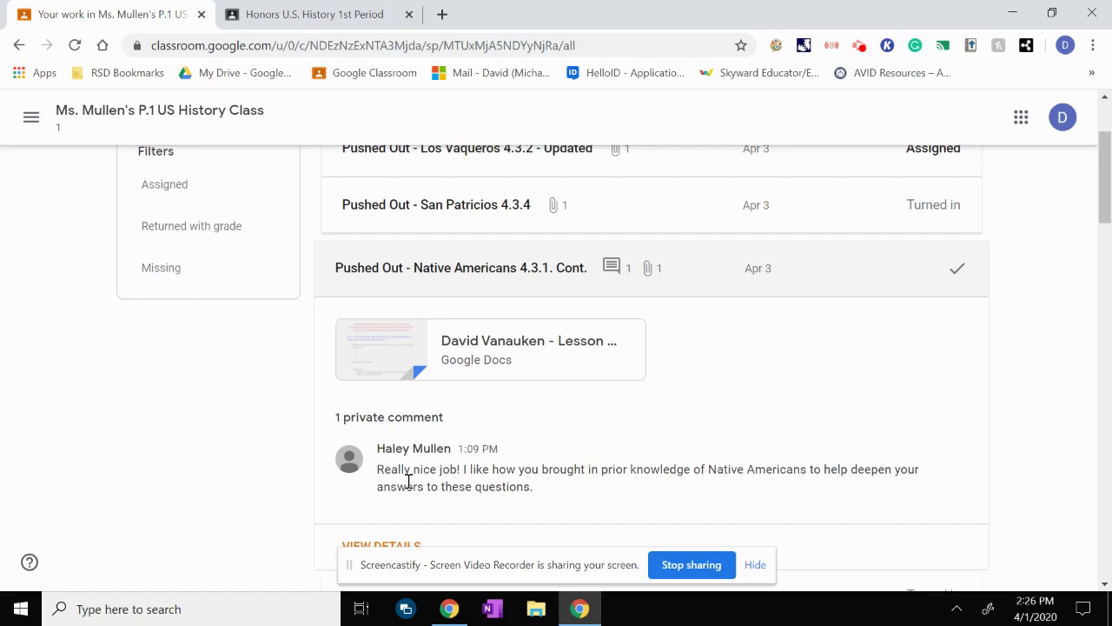
click(908, 261)
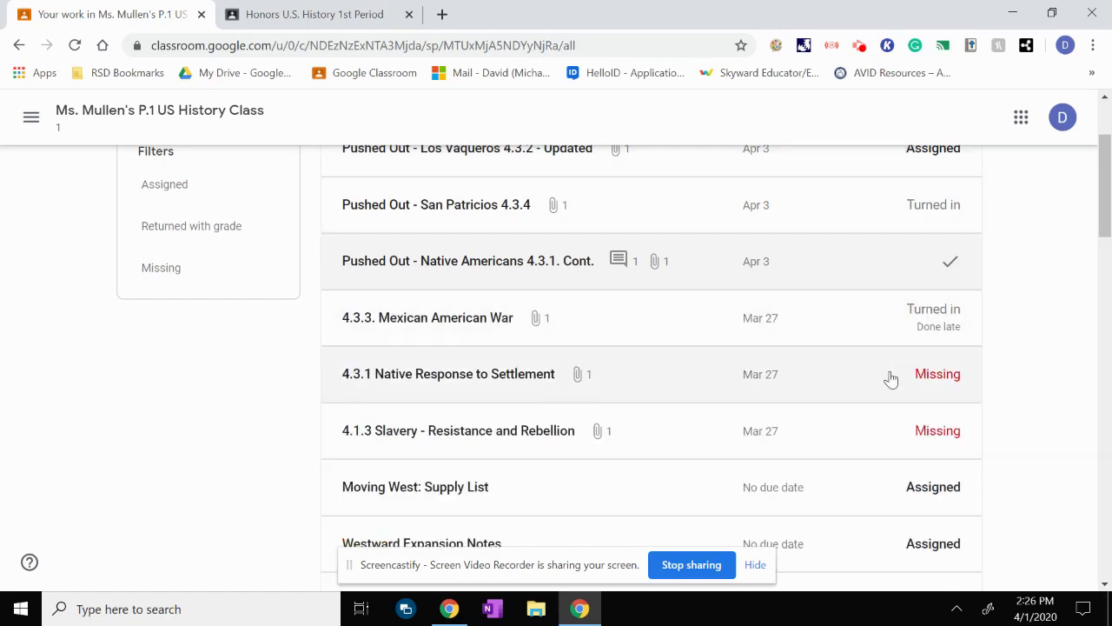
scroll(932, 398, up, 1)
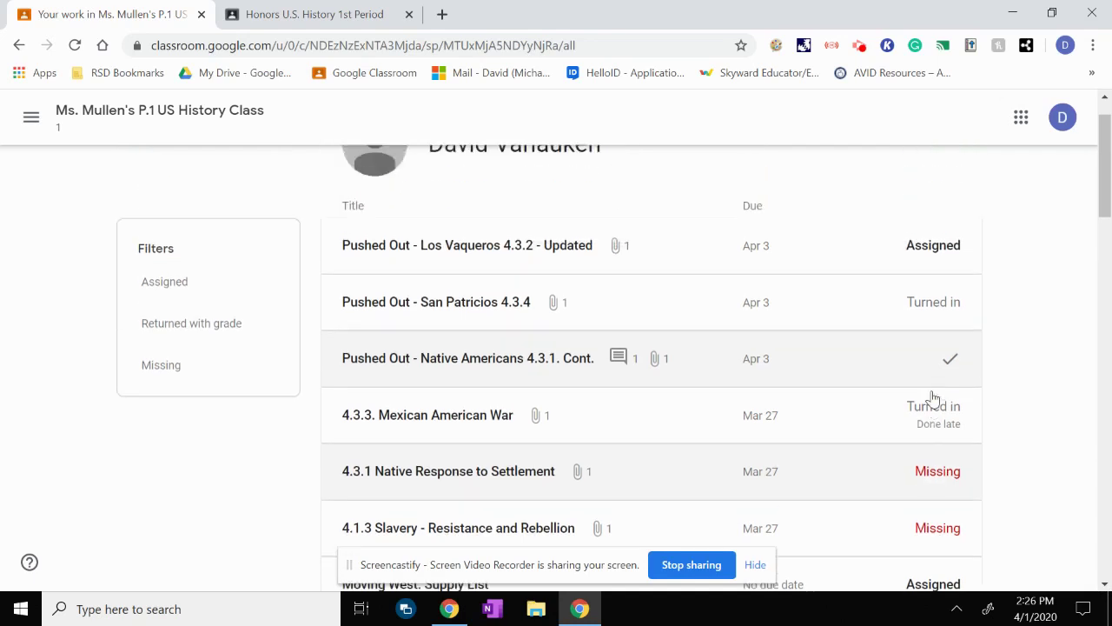